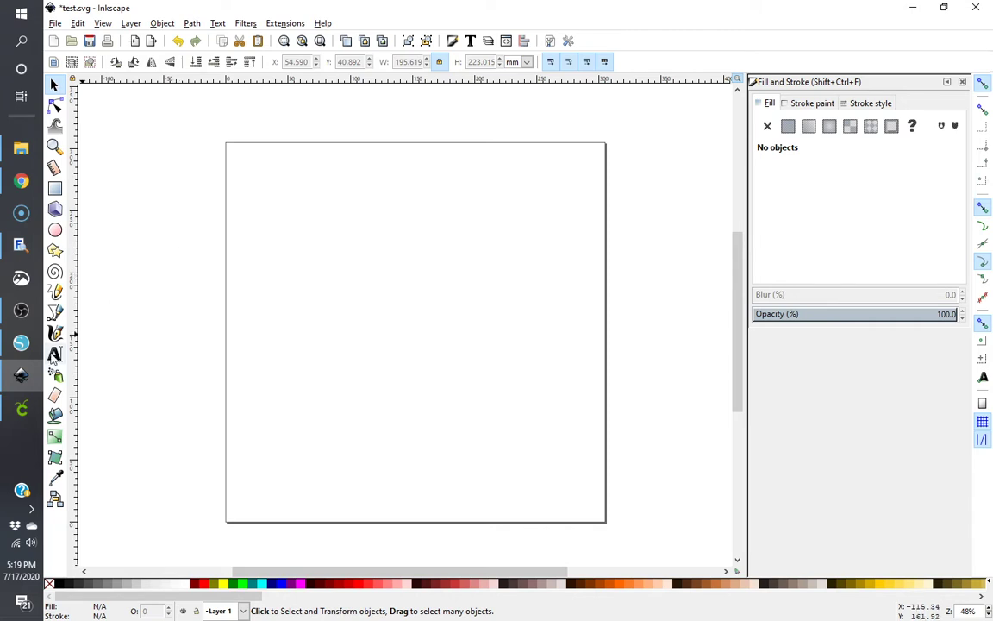
# Add 'come' and 'Feed them' as separate texts in the Hello Wedding script font.
pyautogui.click(53, 353)
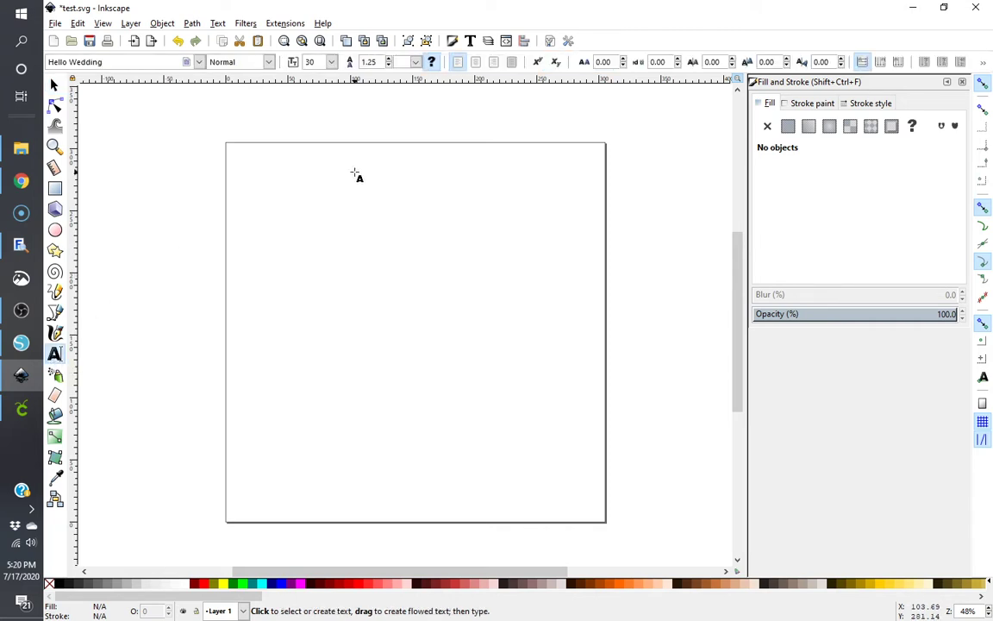
pyautogui.click(335, 255)
pyautogui.write('Som')
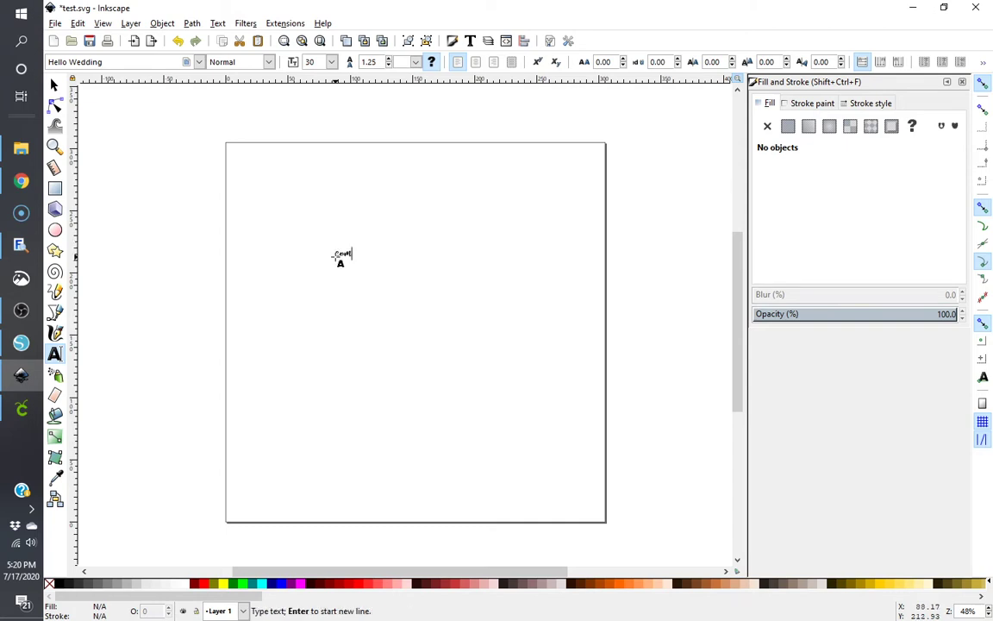
pyautogui.write('e')
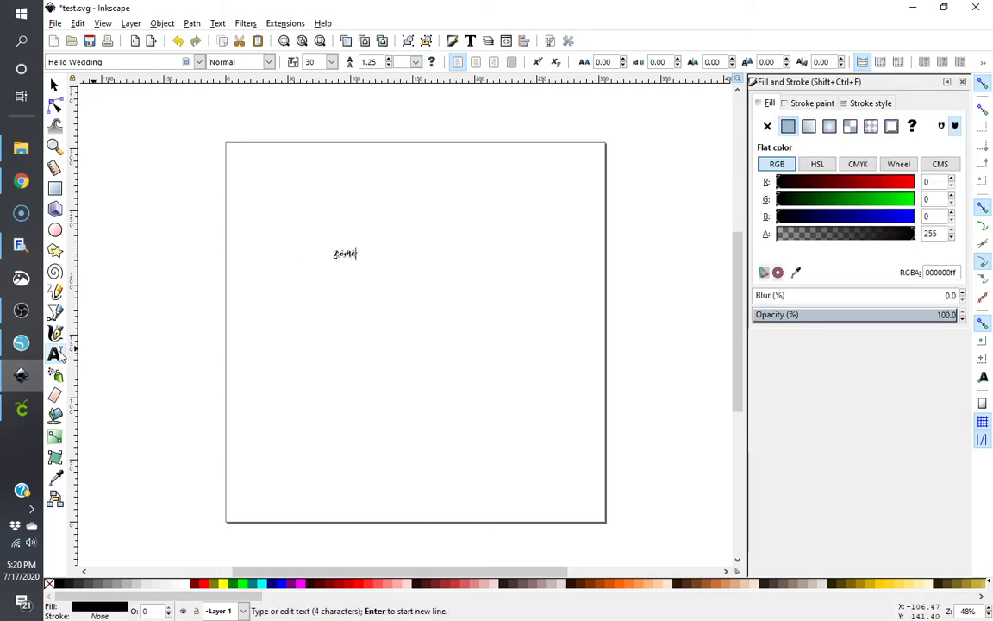
pyautogui.press('F1')
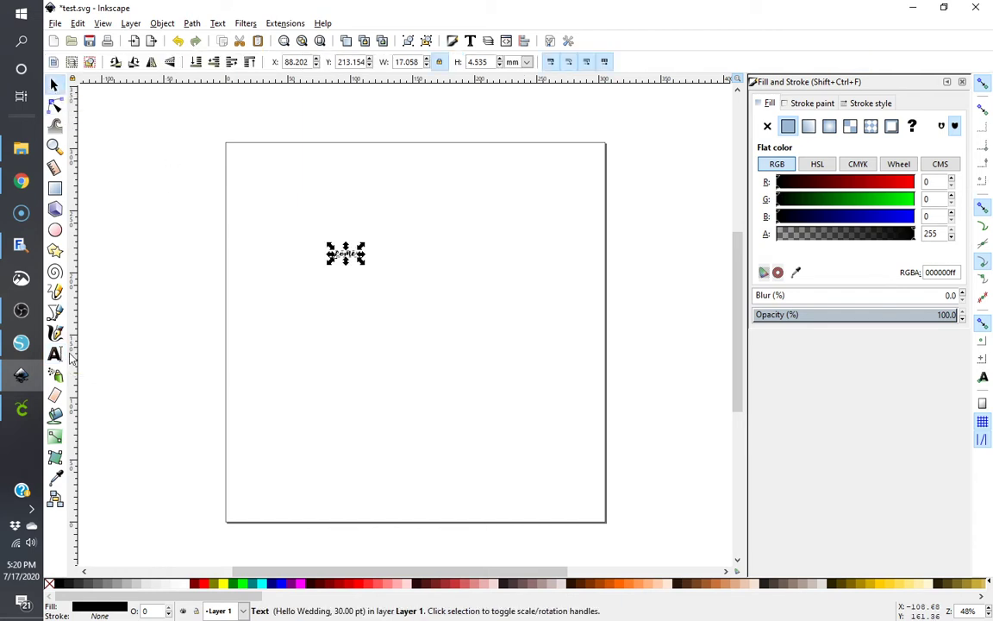
pyautogui.click(54, 354)
pyautogui.click(339, 224)
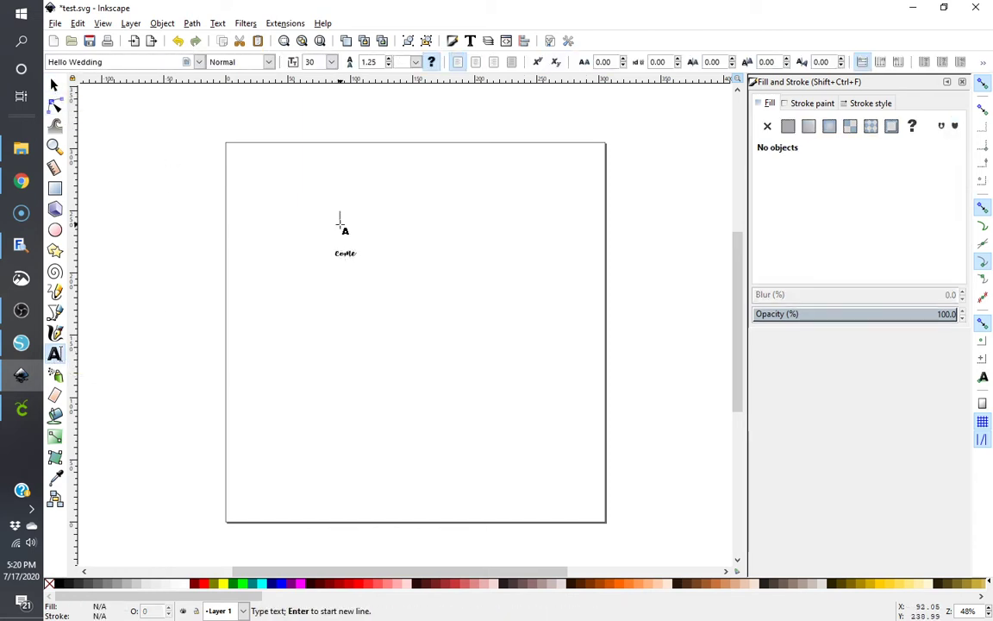
pyautogui.write('Feed them')
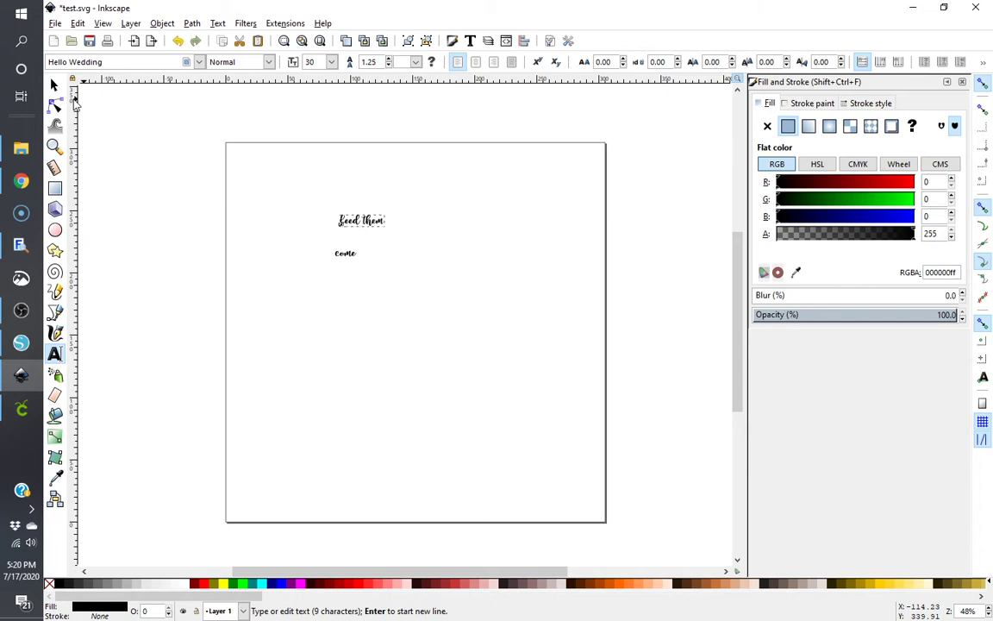
pyautogui.click(53, 86)
pyautogui.click(259, 321)
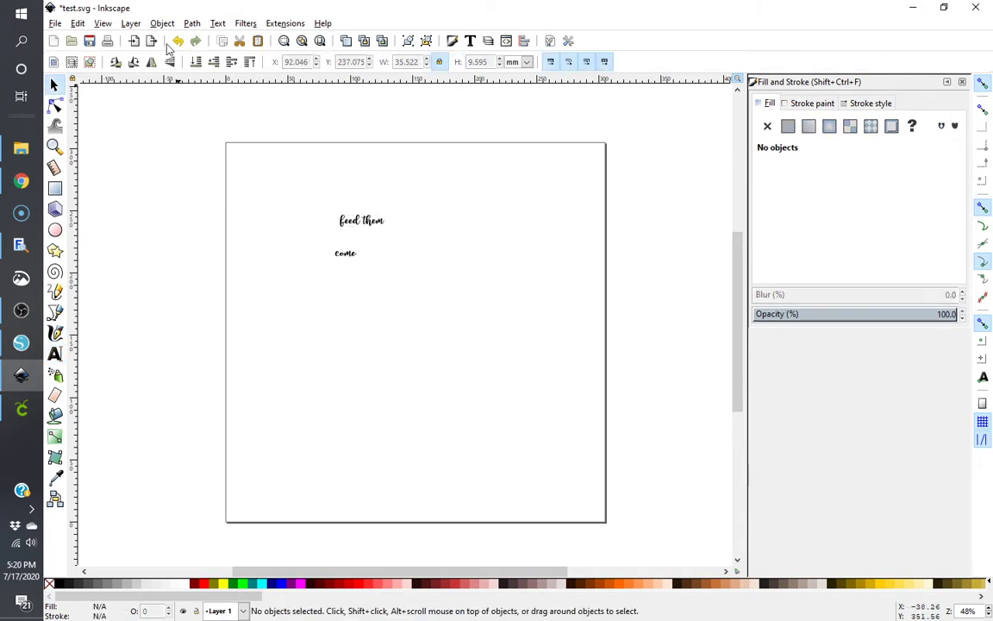
# Change the text font to Skinny Things.
pyautogui.click(55, 353)
pyautogui.click(182, 61)
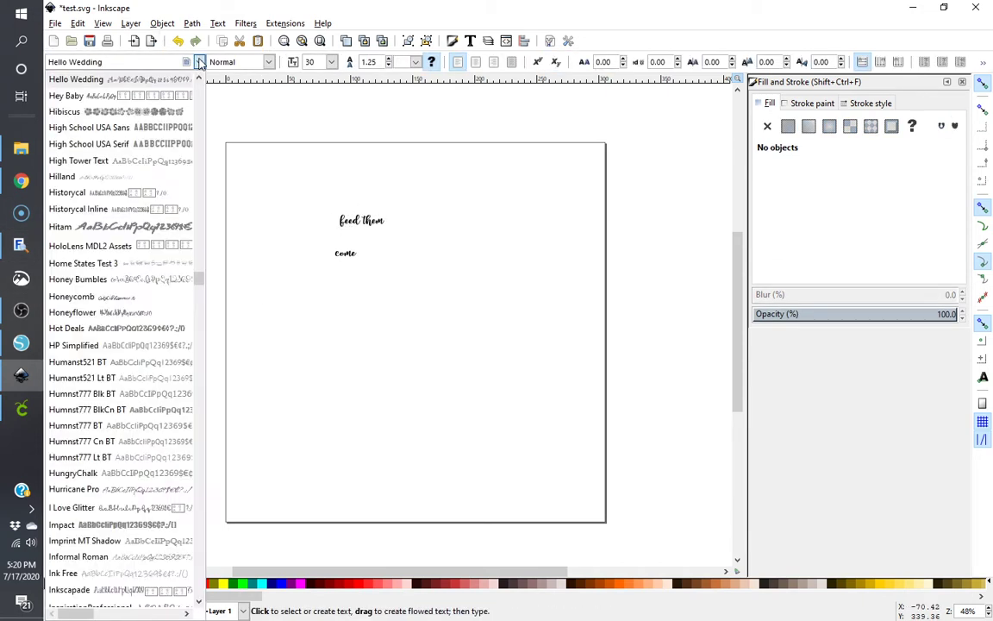
pyautogui.click(127, 65)
pyautogui.tripleClick(128, 65)
pyautogui.write('Hello')
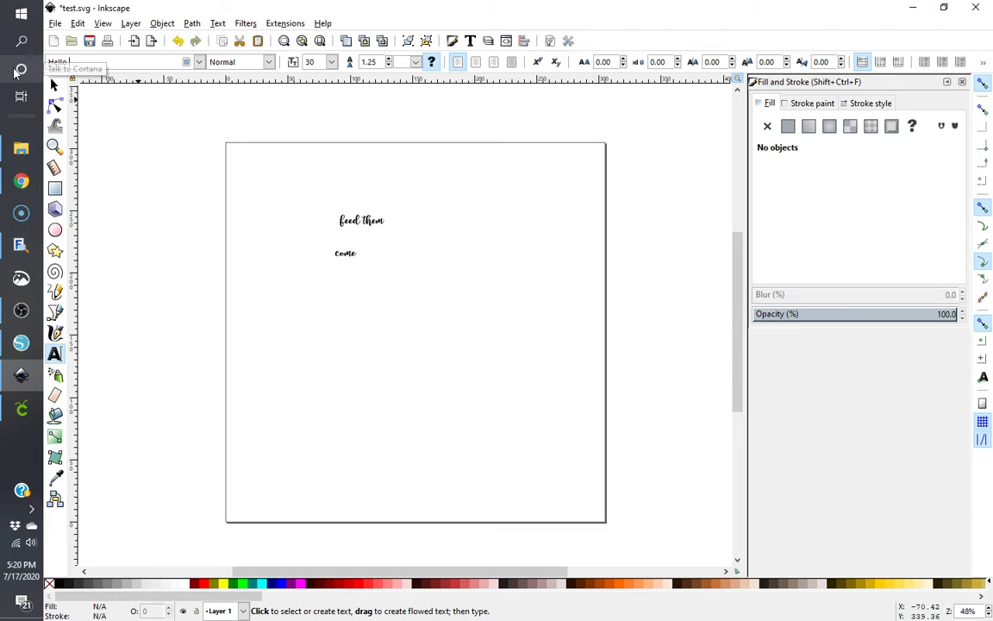
pyautogui.press('BackSpace')
pyautogui.press('BackSpace')
pyautogui.press('BackSpace')
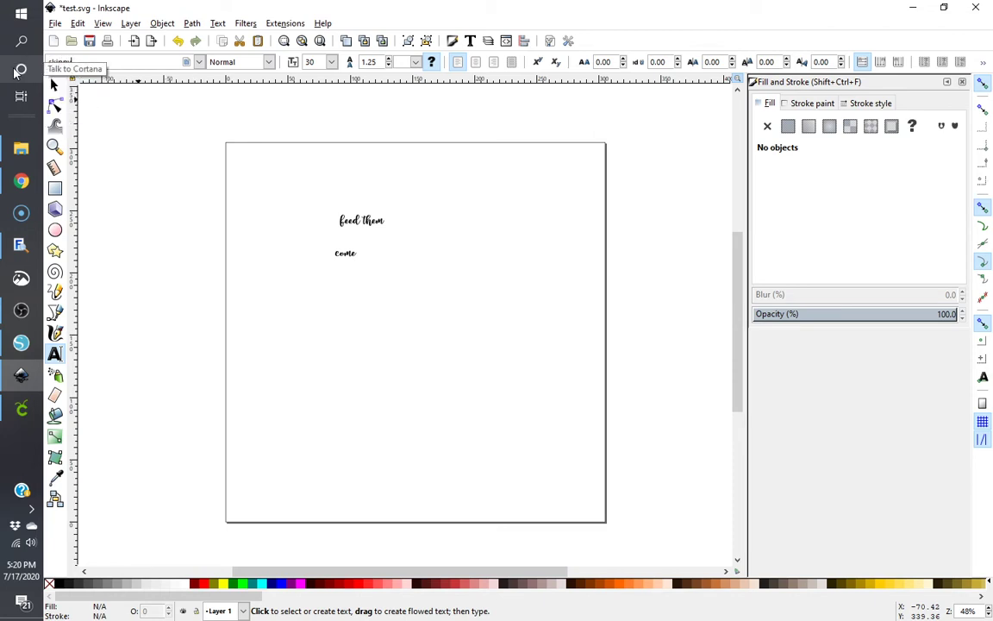
pyautogui.write('skinny')
pyautogui.click(86, 79)
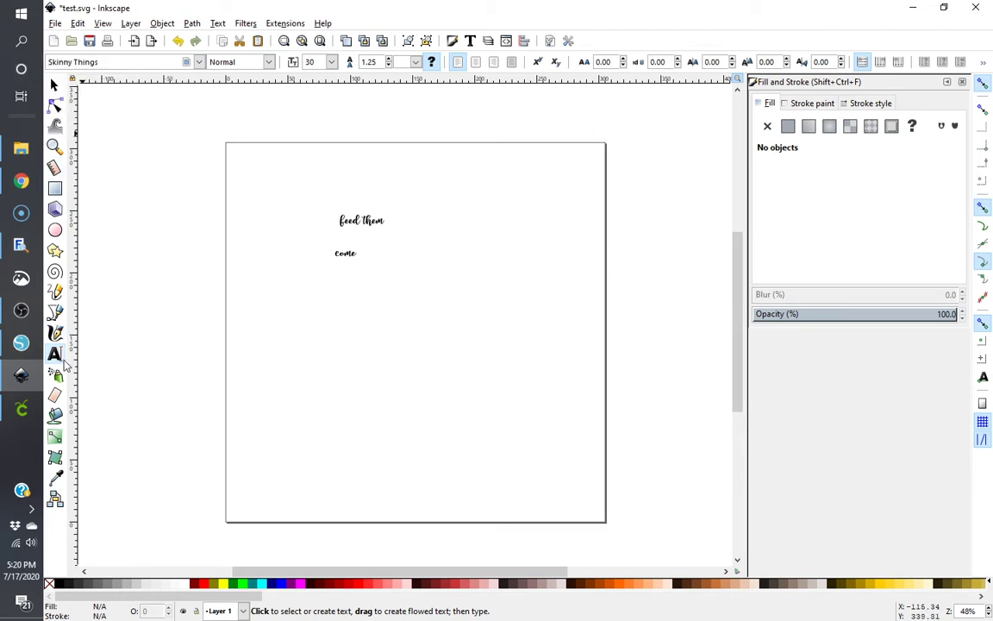
# Add 'IF YOU' above feed them and 'THEY WILL' beside come in Skinny Things.
pyautogui.click(328, 175)
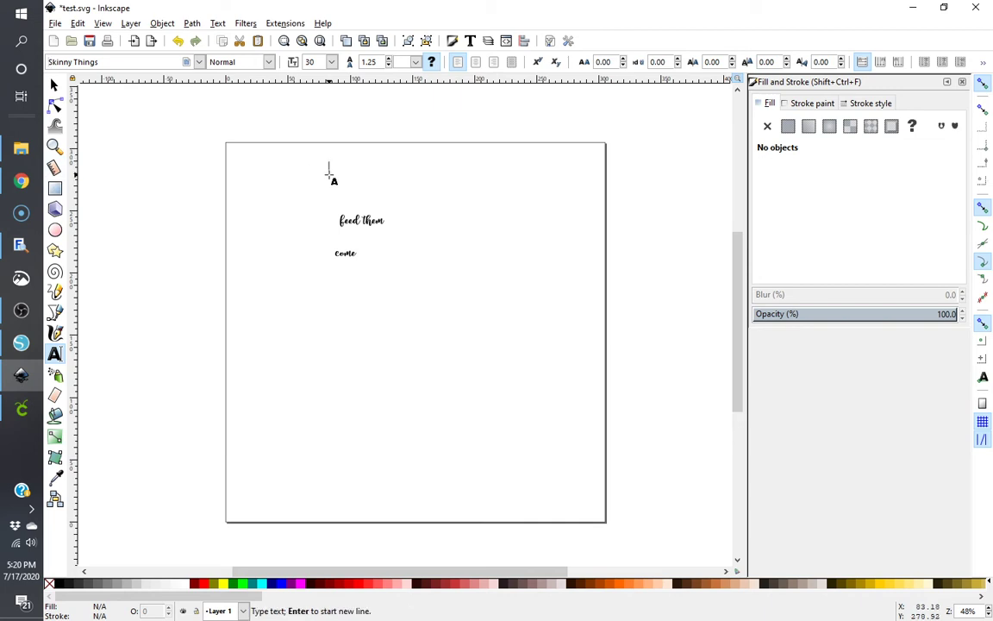
pyautogui.write('IF YOU')
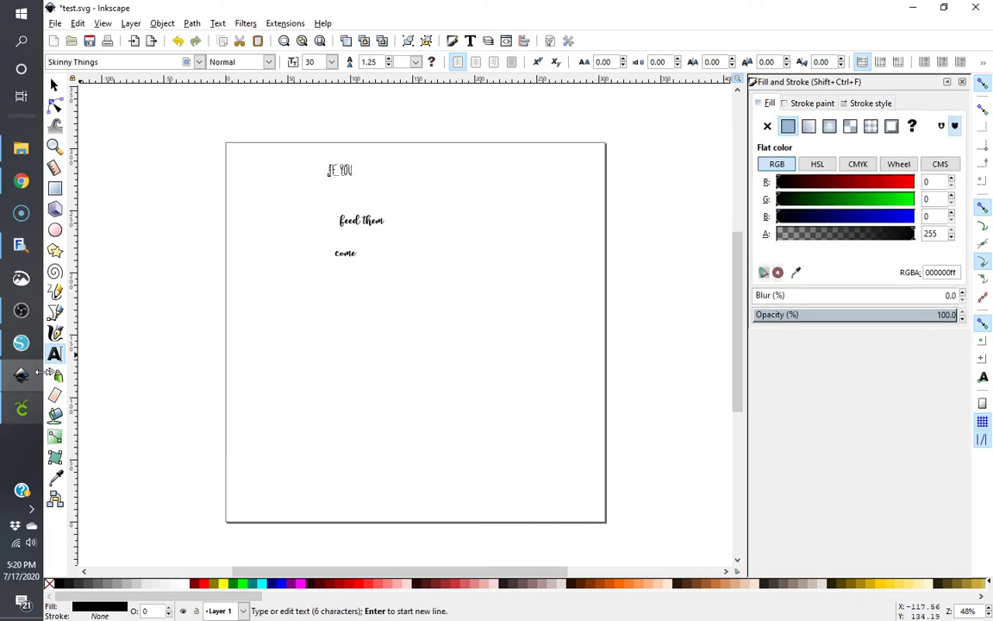
pyautogui.click(321, 242)
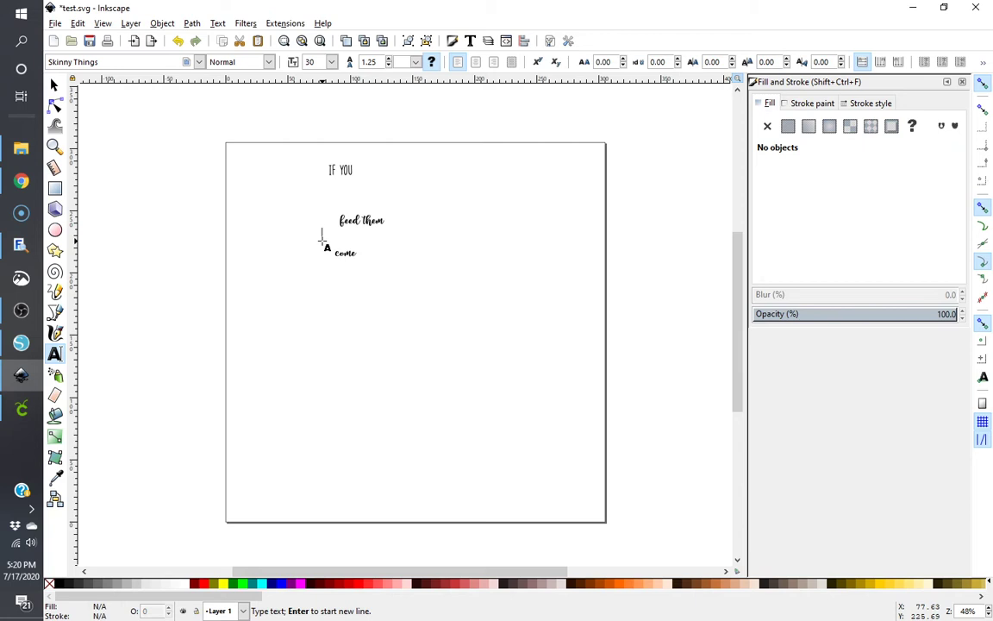
pyautogui.write('THEY WILL')
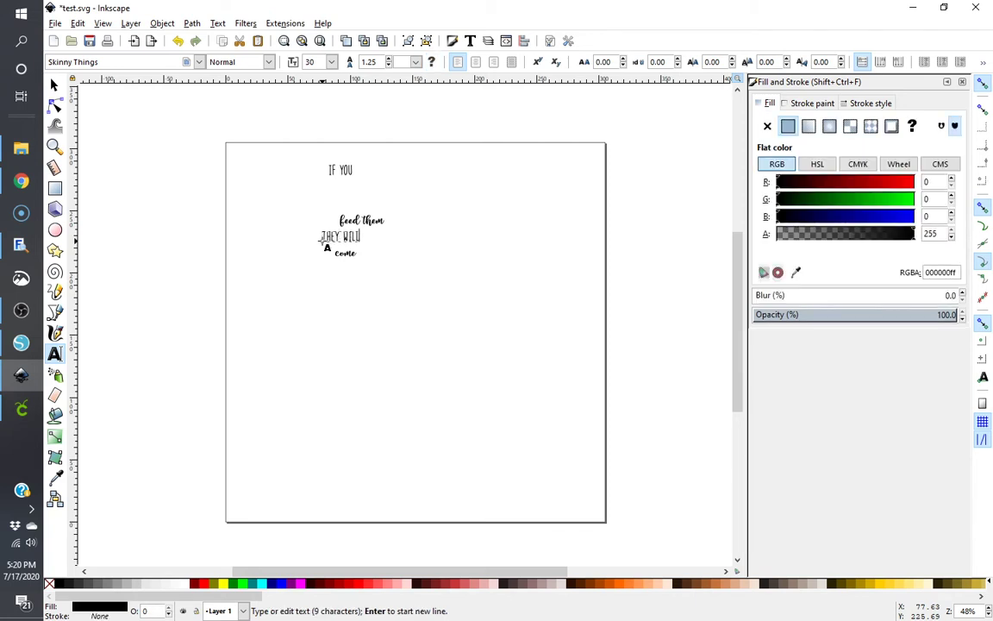
pyautogui.click(333, 359)
# Enlarge IF YOU into a large heading and place it at top centre.
pyautogui.click(54, 86)
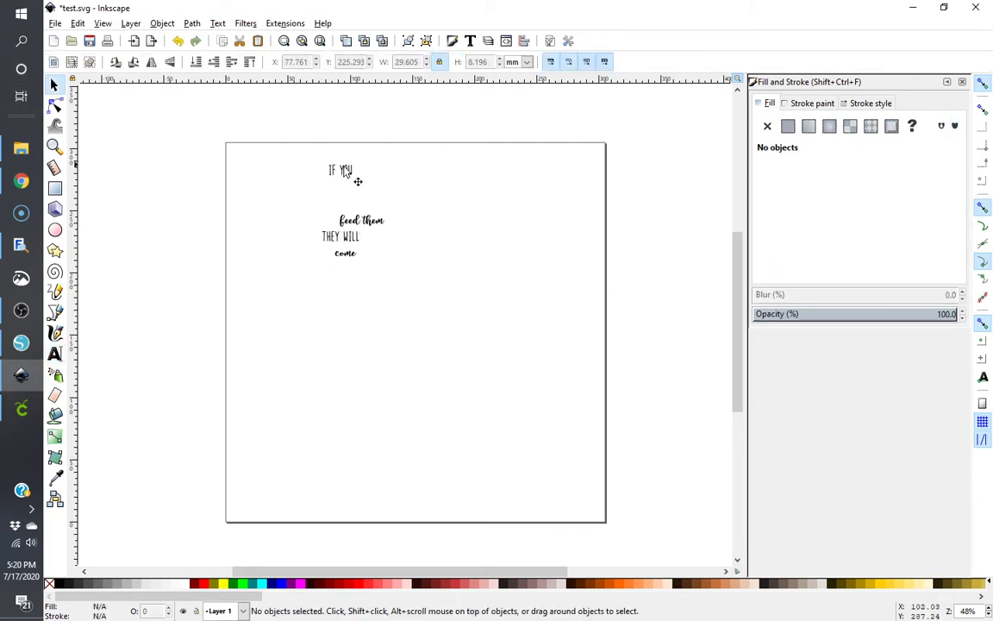
pyautogui.click(349, 171)
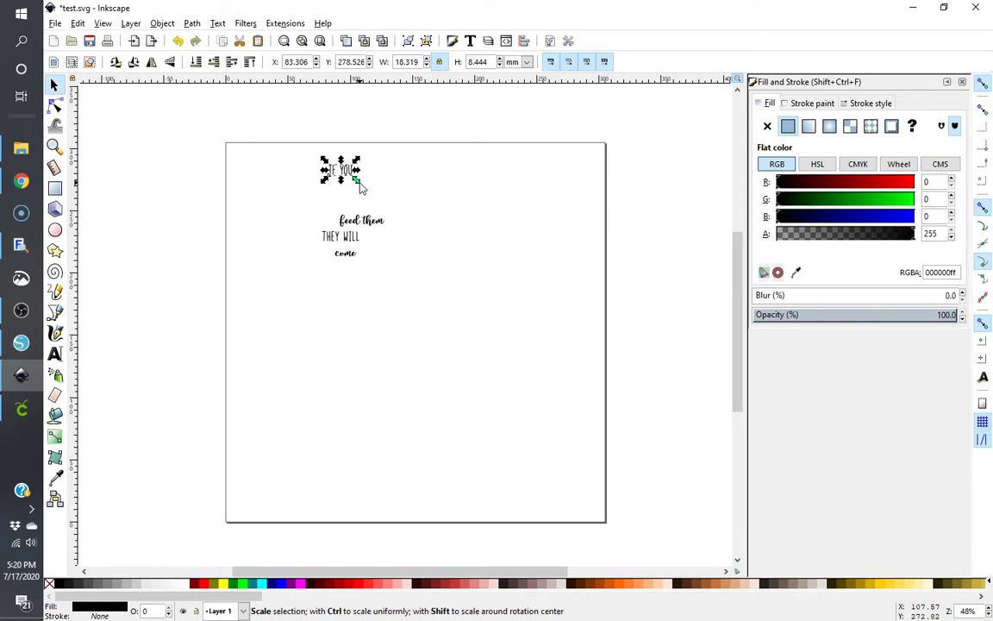
pyautogui.moveTo(360, 185); pyautogui.dragTo(488, 247)
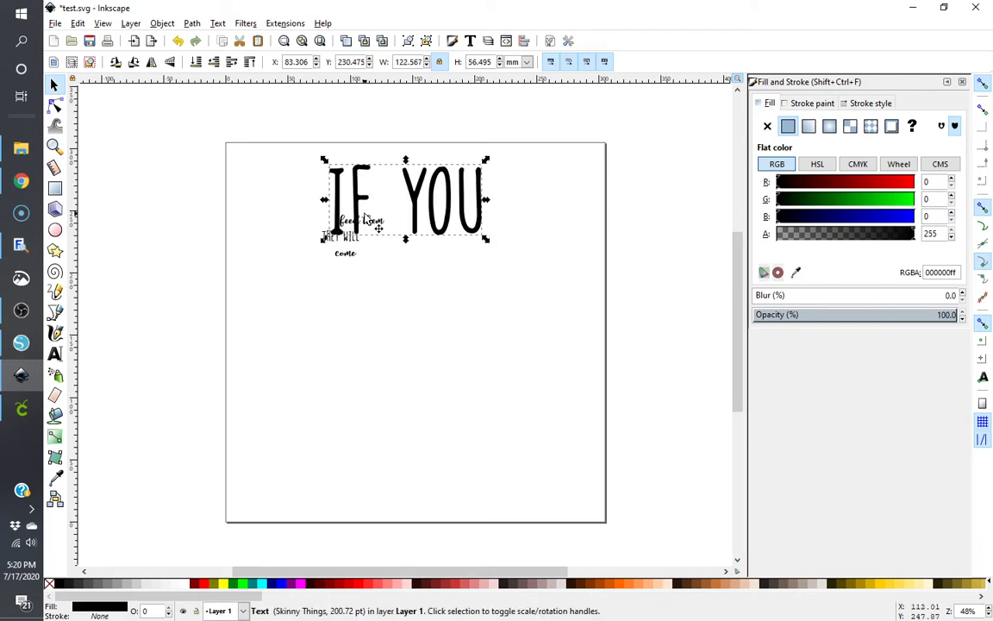
pyautogui.click(371, 226)
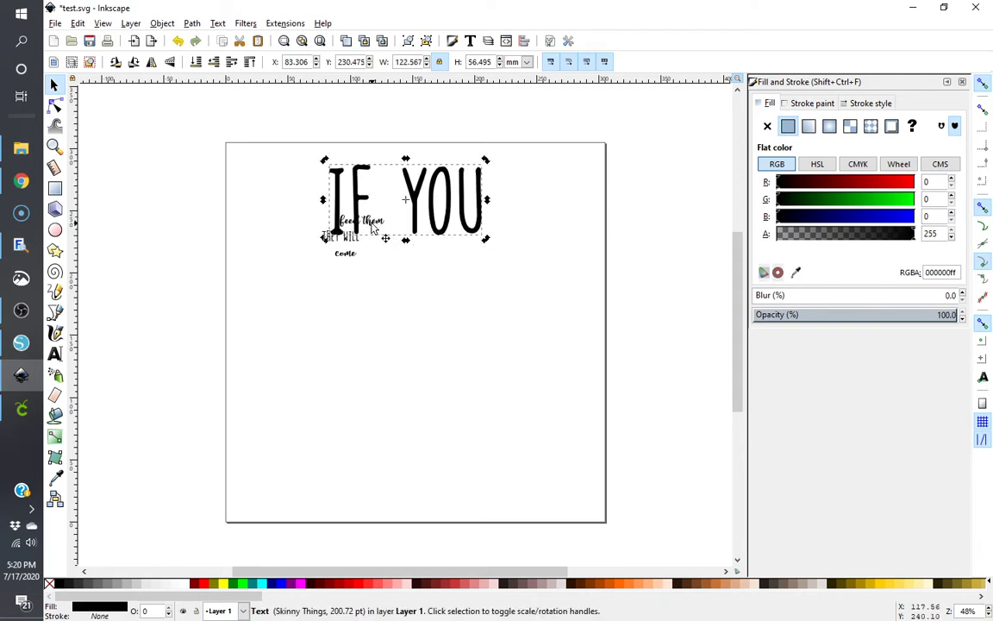
pyautogui.moveTo(371, 226); pyautogui.dragTo(221, 159)
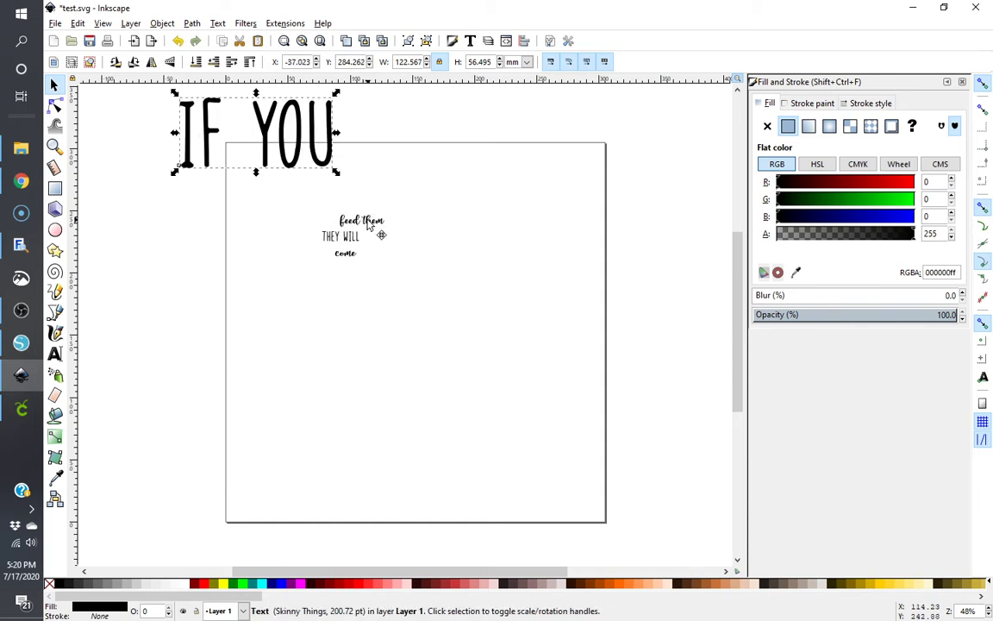
pyautogui.click(369, 225)
pyautogui.moveTo(322, 206); pyautogui.dragTo(347, 414)
pyautogui.moveTo(332, 171); pyautogui.dragTo(476, 230)
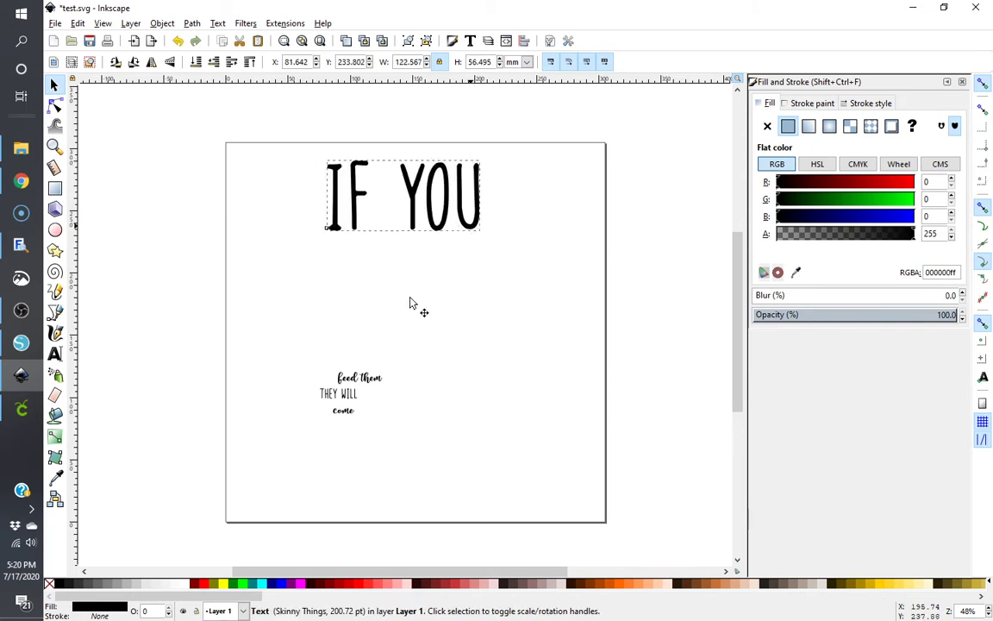
# Enlarge feed them and THEY WILL and stack them under IF YOU.
pyautogui.click(359, 378)
pyautogui.moveTo(386, 369); pyautogui.dragTo(565, 254)
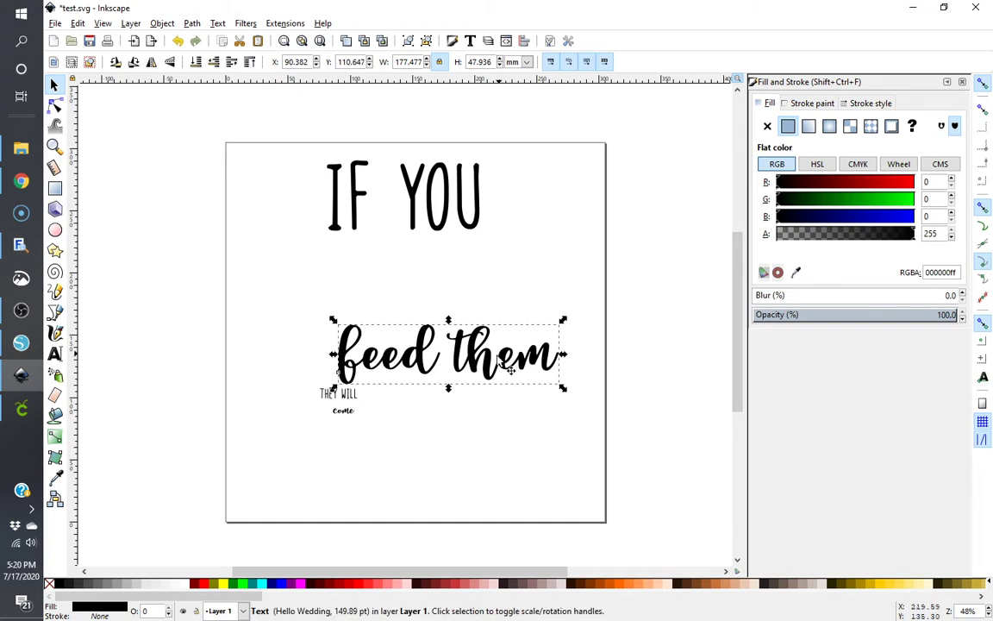
pyautogui.moveTo(505, 369); pyautogui.dragTo(468, 290)
pyautogui.click(356, 396)
pyautogui.moveTo(363, 404); pyautogui.dragTo(558, 518)
pyautogui.moveTo(474, 437); pyautogui.dragTo(449, 375)
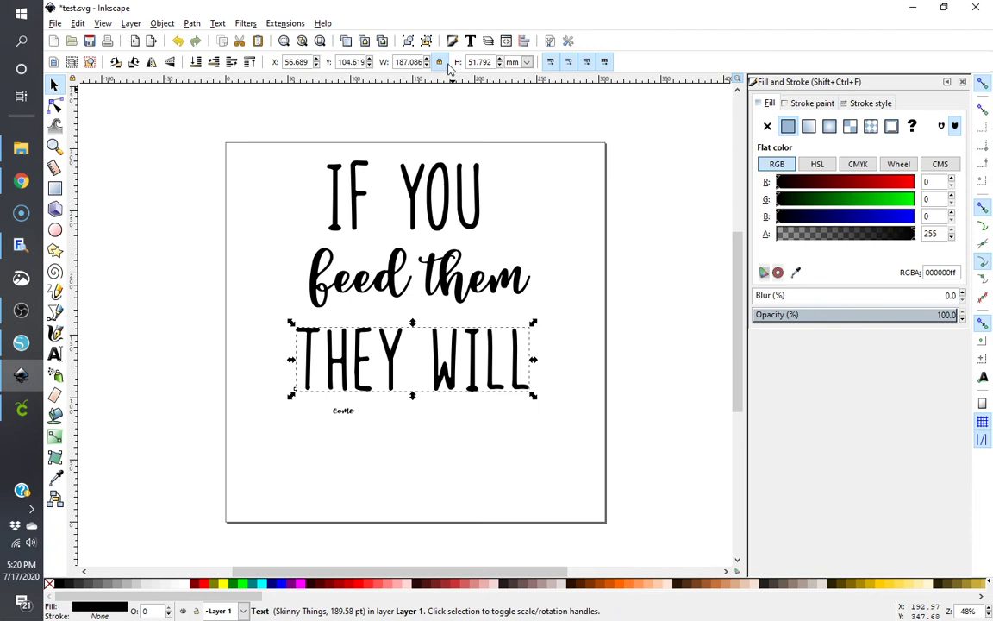
# With proportions locked, enlarge come and centre it below THEY WILL.
pyautogui.click(440, 66)
pyautogui.click(350, 412)
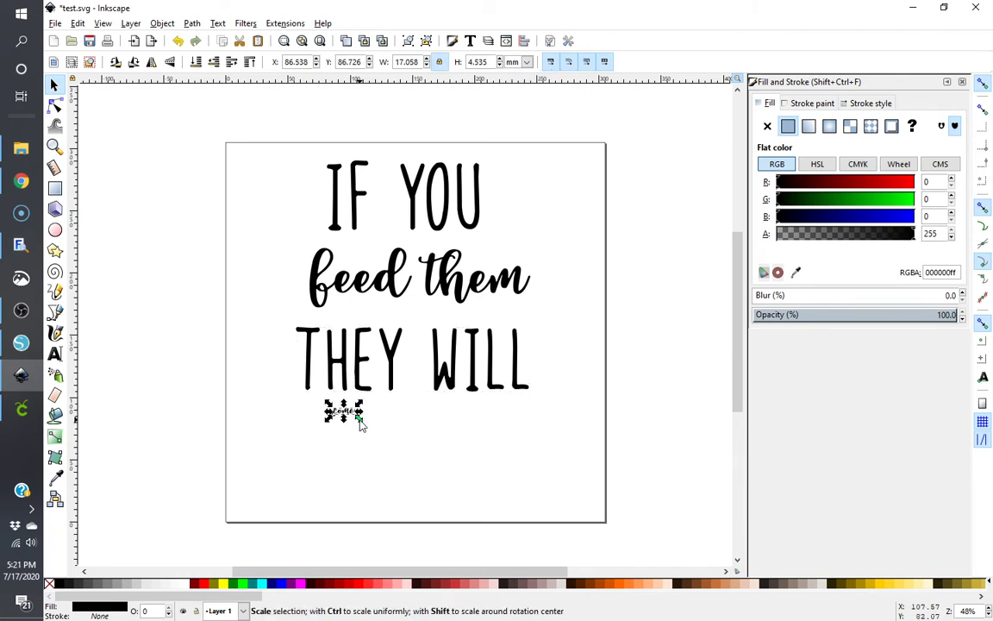
pyautogui.moveTo(358, 416); pyautogui.dragTo(536, 523)
pyautogui.click(490, 470)
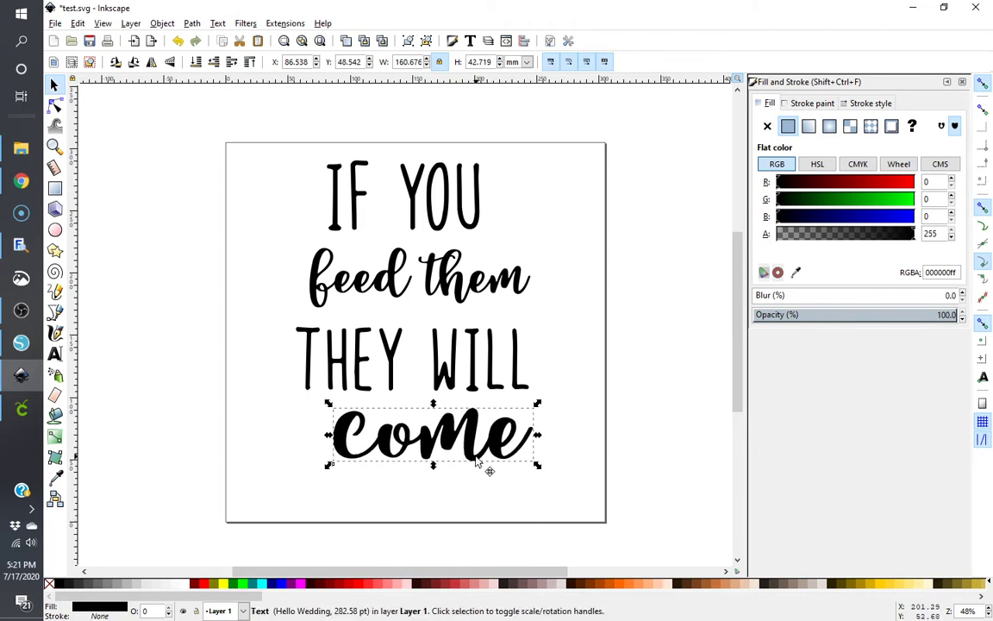
pyautogui.moveTo(485, 468); pyautogui.dragTo(419, 461)
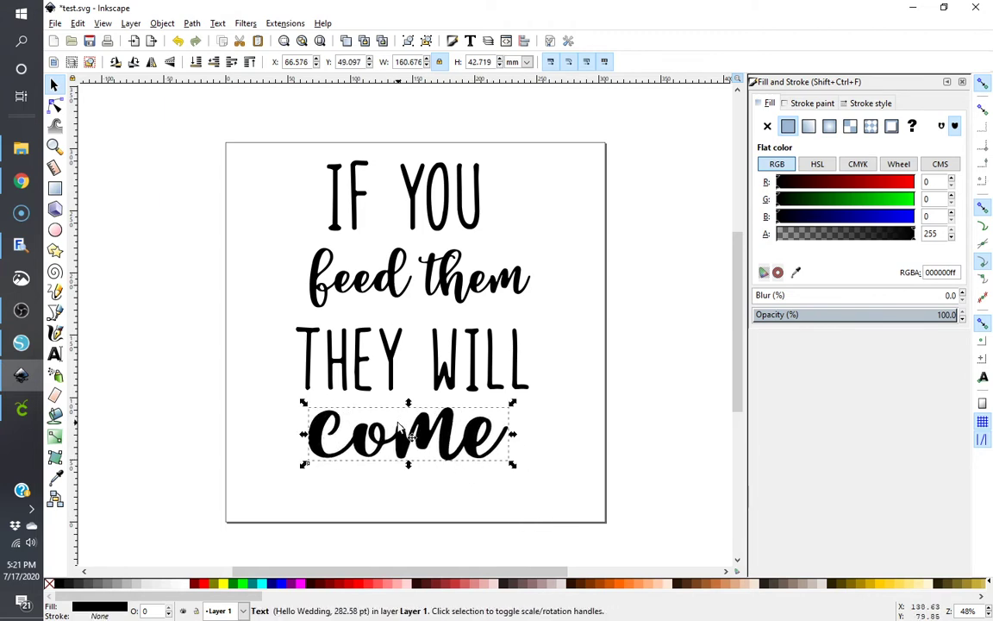
pyautogui.click(401, 361)
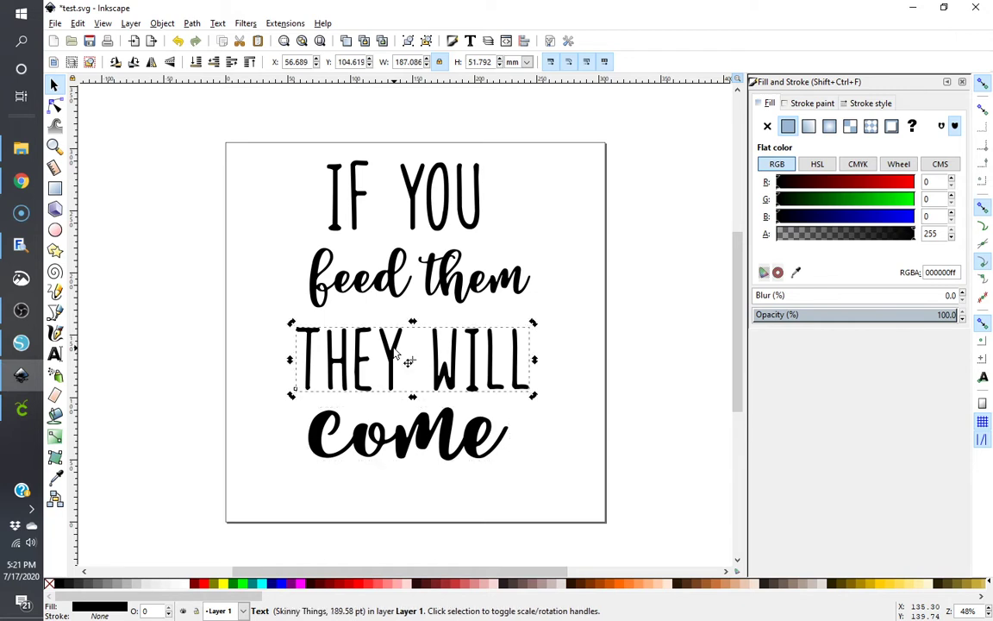
# Raise the THEY WILL font size to match IF YOU, widening that line.
pyautogui.doubleClick(395, 351)
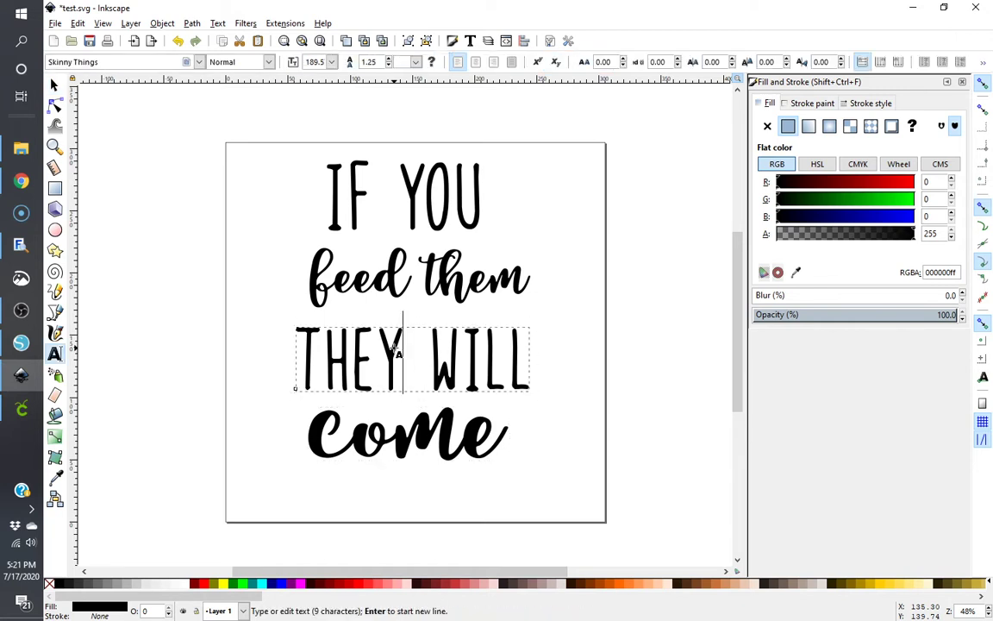
pyautogui.doubleClick(313, 62)
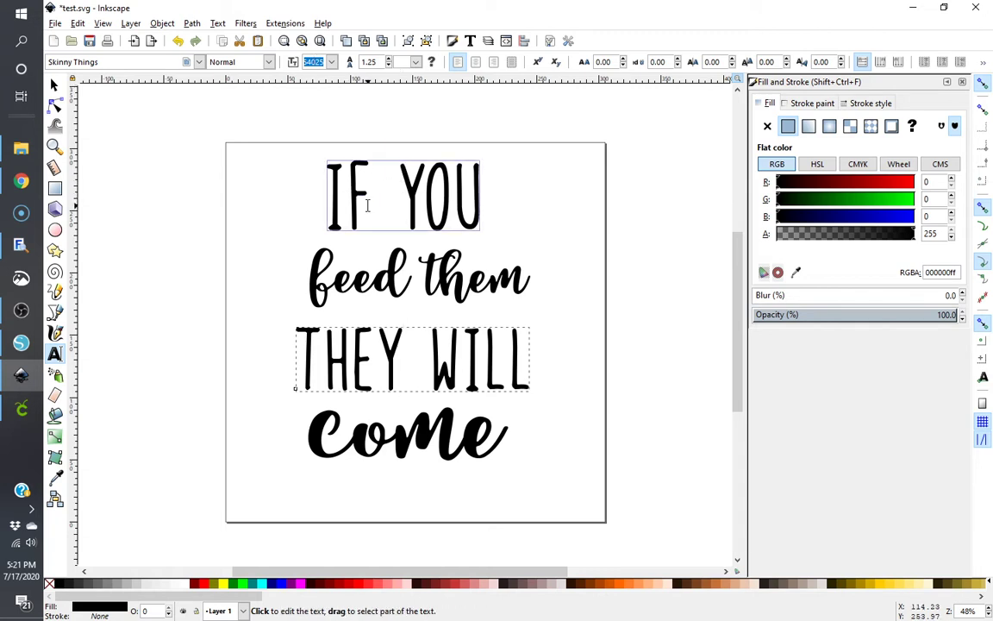
pyautogui.moveTo(367, 205); pyautogui.dragTo(455, 200)
pyautogui.click(348, 197)
pyautogui.press('Right')
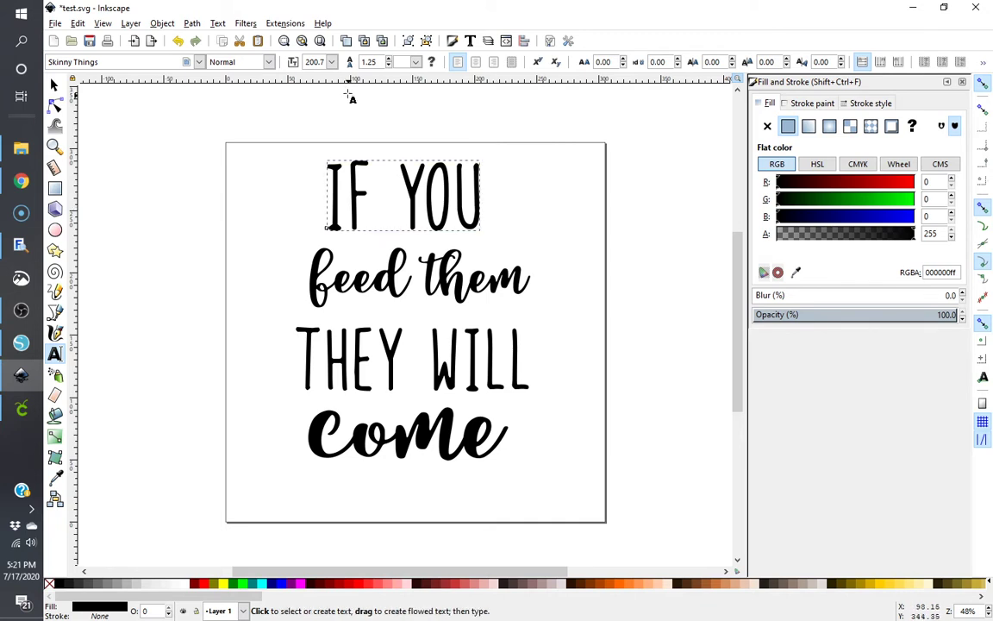
pyautogui.doubleClick(312, 63)
pyautogui.moveTo(439, 371); pyautogui.dragTo(522, 371)
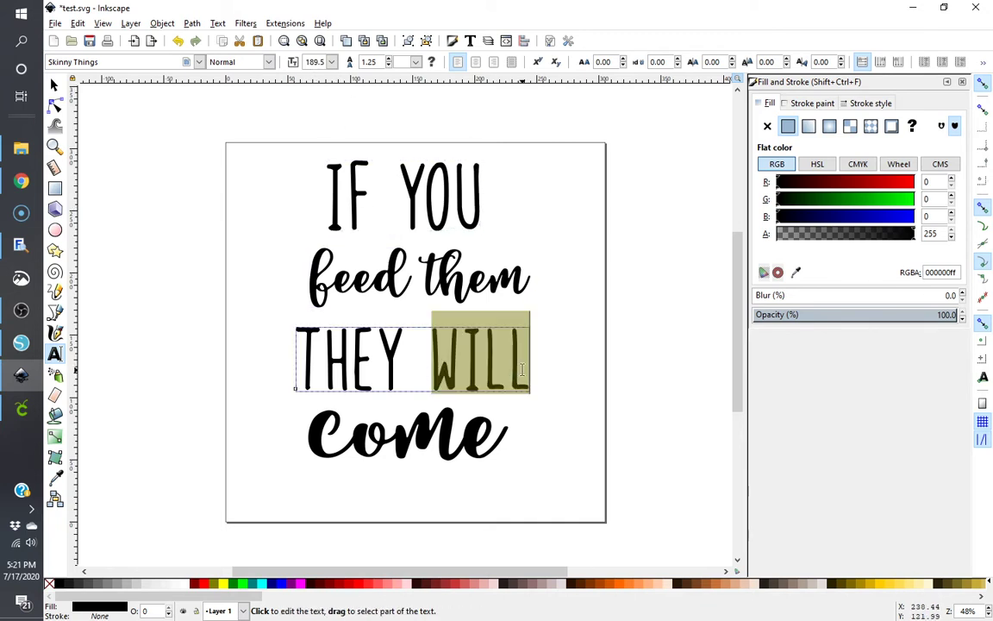
pyautogui.click(522, 371)
pyautogui.hotkey('shift', 'Left')
pyautogui.hotkey('shift', 'Left')
pyautogui.hotkey('shift', 'Left')
pyautogui.hotkey('shift', 'Left')
pyautogui.hotkey('shift', 'Left')
pyautogui.hotkey('shift', 'Left')
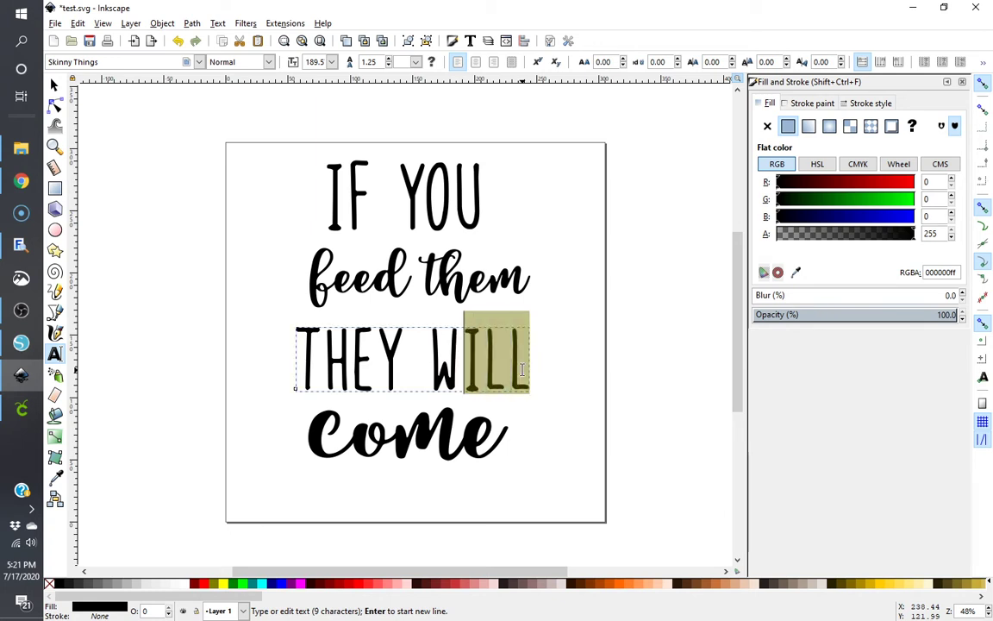
pyautogui.hotkey('shift', 'Left')
pyautogui.hotkey('shift', 'Left')
pyautogui.hotkey('shift', 'Left')
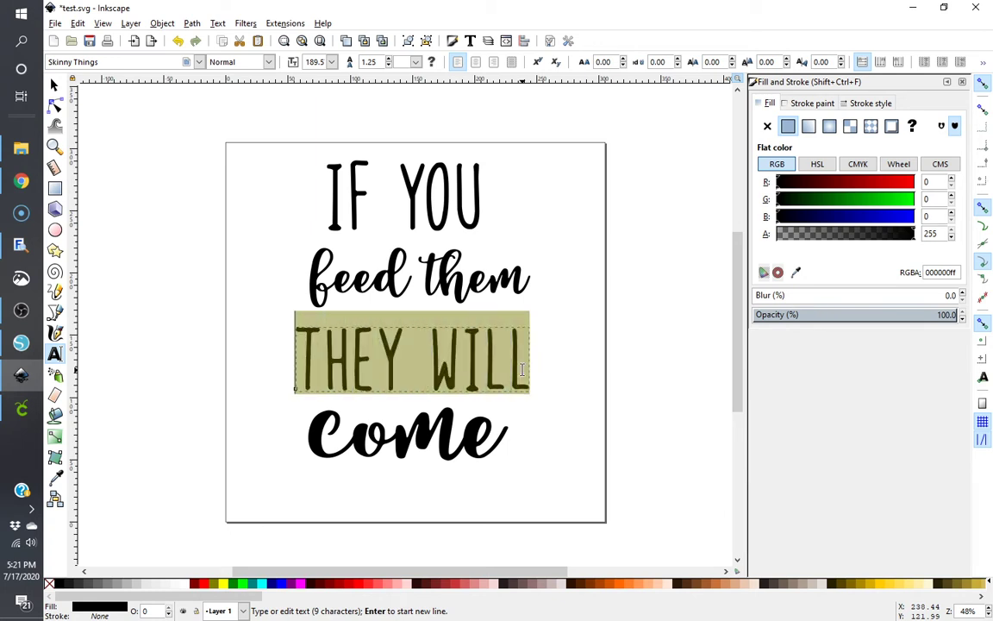
pyautogui.doubleClick(303, 61)
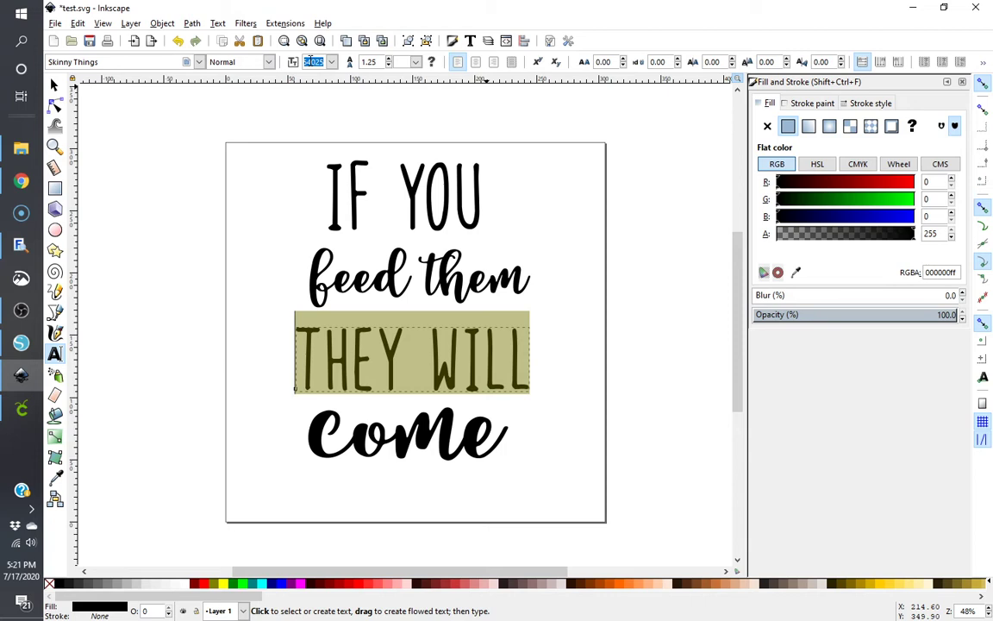
pyautogui.scroll(1, 303, 61)
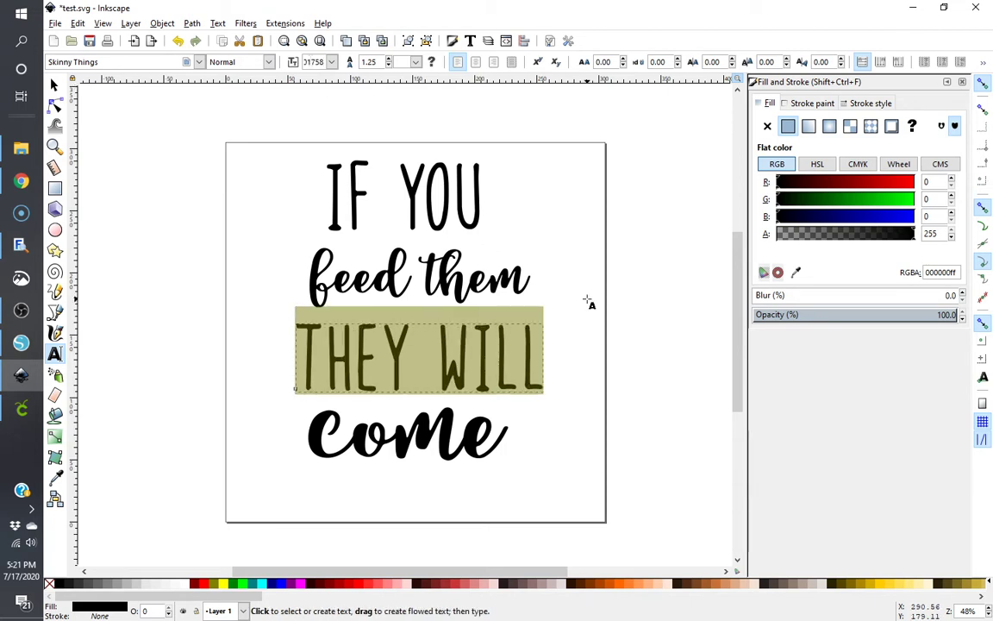
pyautogui.click(587, 301)
# Centre all four quote lines on the vertical axis and distribute them evenly.
pyautogui.click(53, 84)
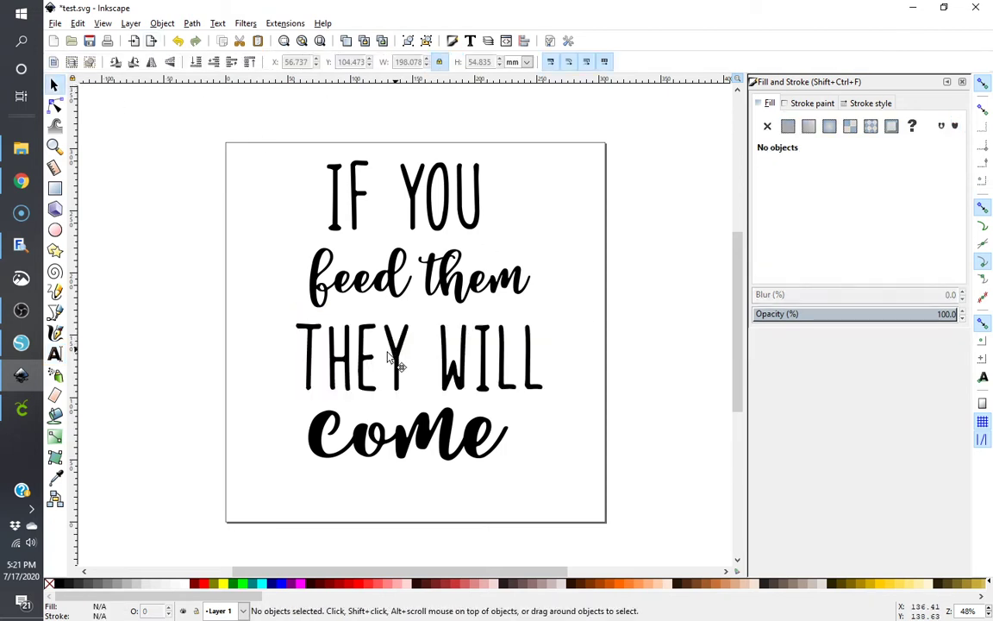
pyautogui.click(392, 362)
pyautogui.click(396, 362)
pyautogui.moveTo(524, 507); pyautogui.dragTo(675, 514)
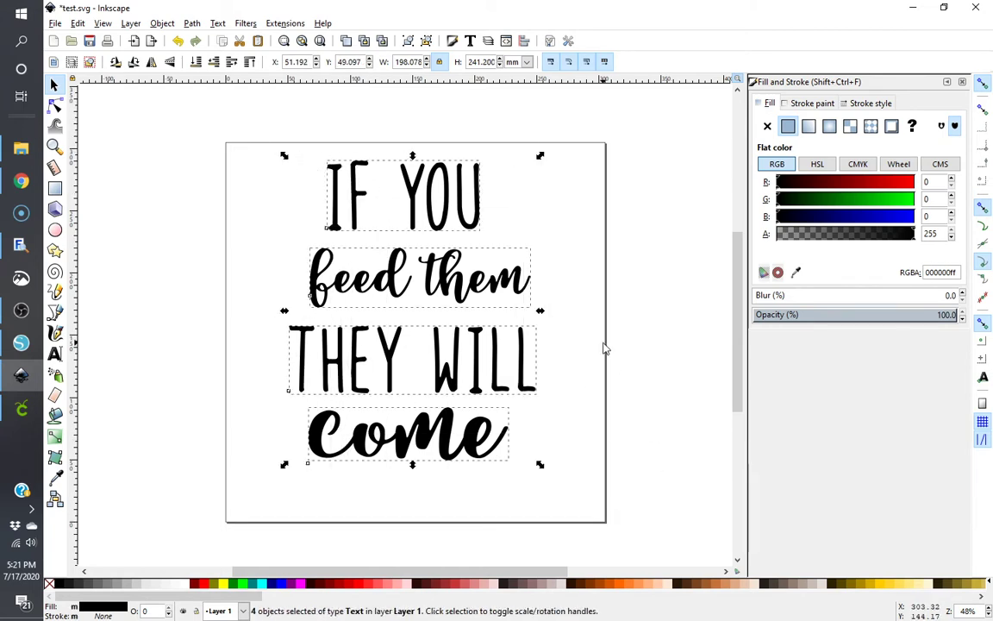
pyautogui.hotkey('ctrl', 'shift', 'a')
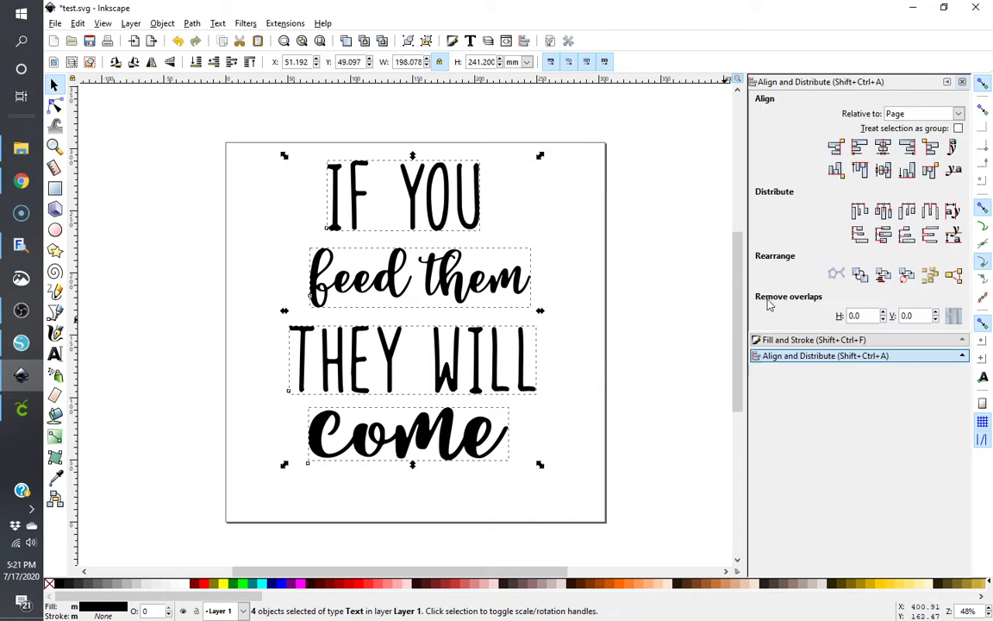
pyautogui.click(885, 147)
pyautogui.click(887, 236)
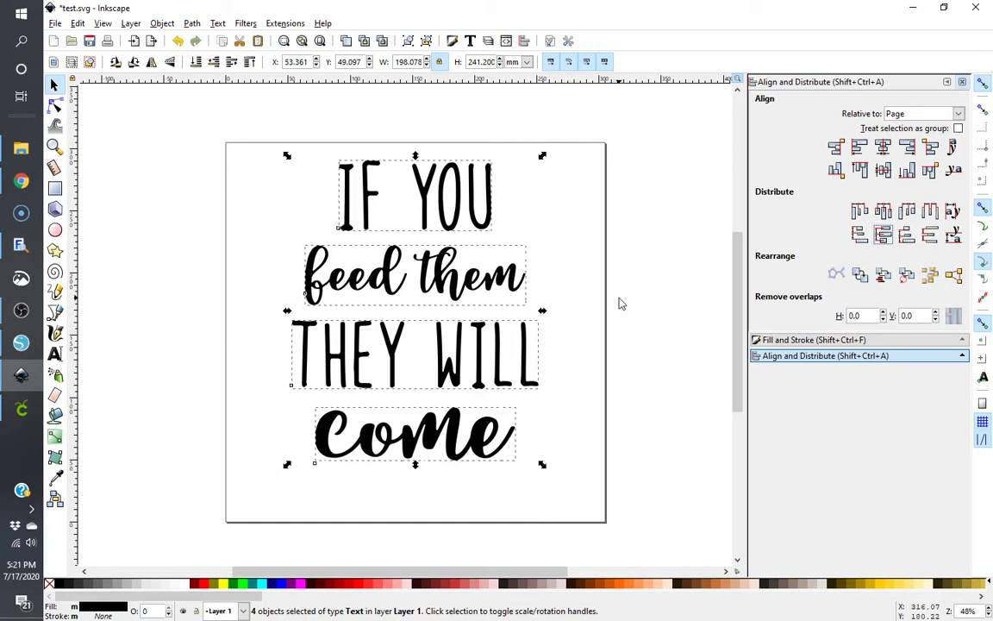
# Group the four lines and centre the group on the page.
pyautogui.hotkey('ctrl', 'g')
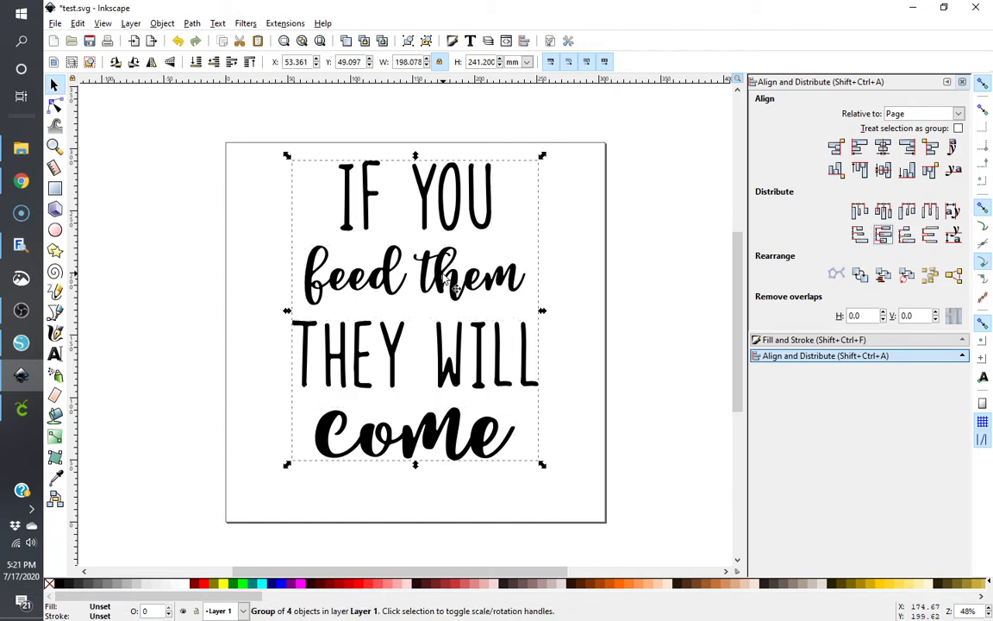
pyautogui.click(887, 173)
pyautogui.click(648, 261)
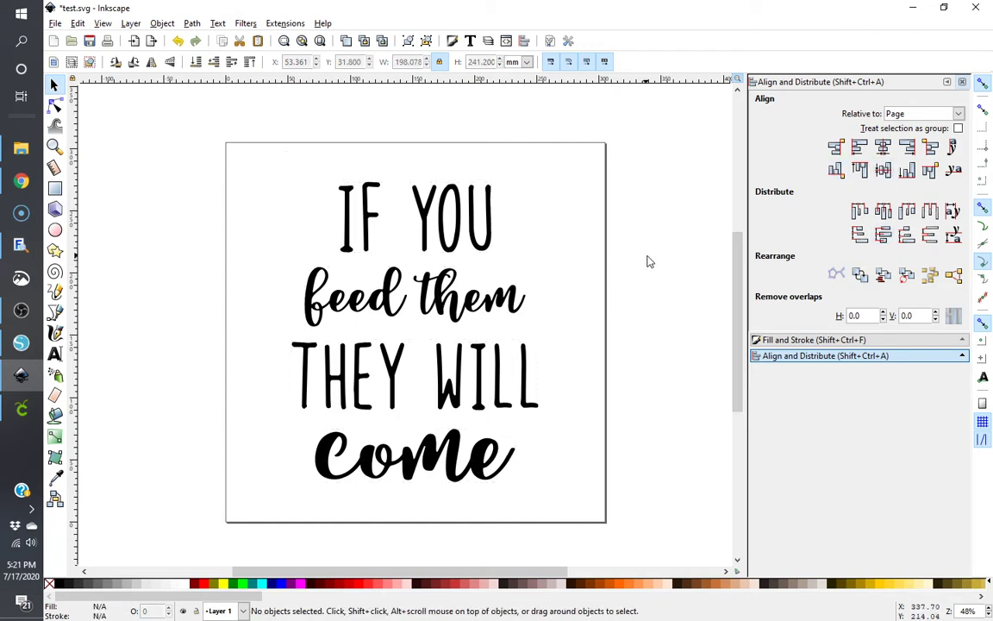
pyautogui.click(450, 321)
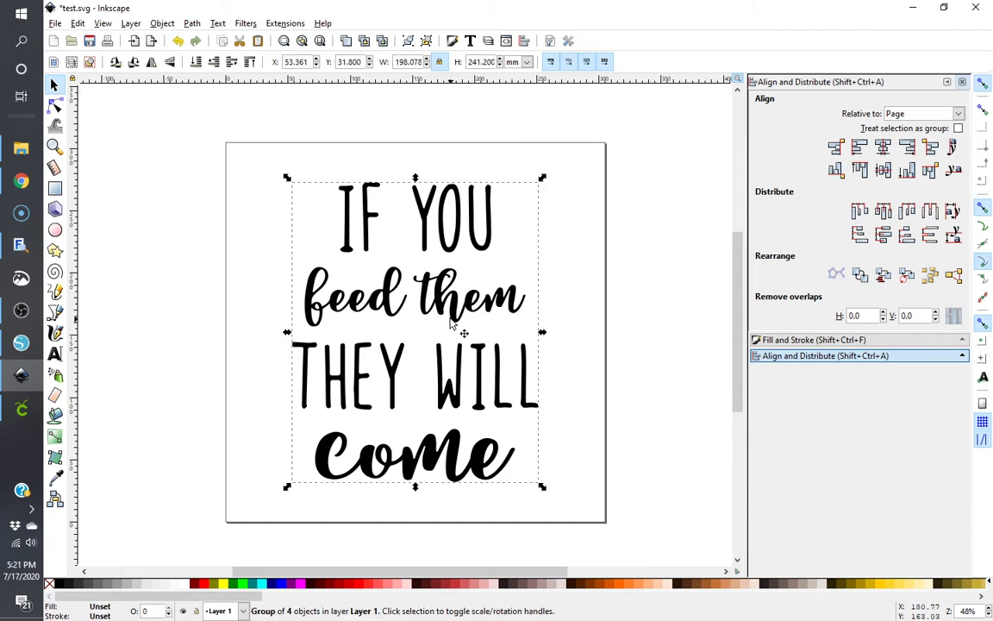
pyautogui.press('shift')
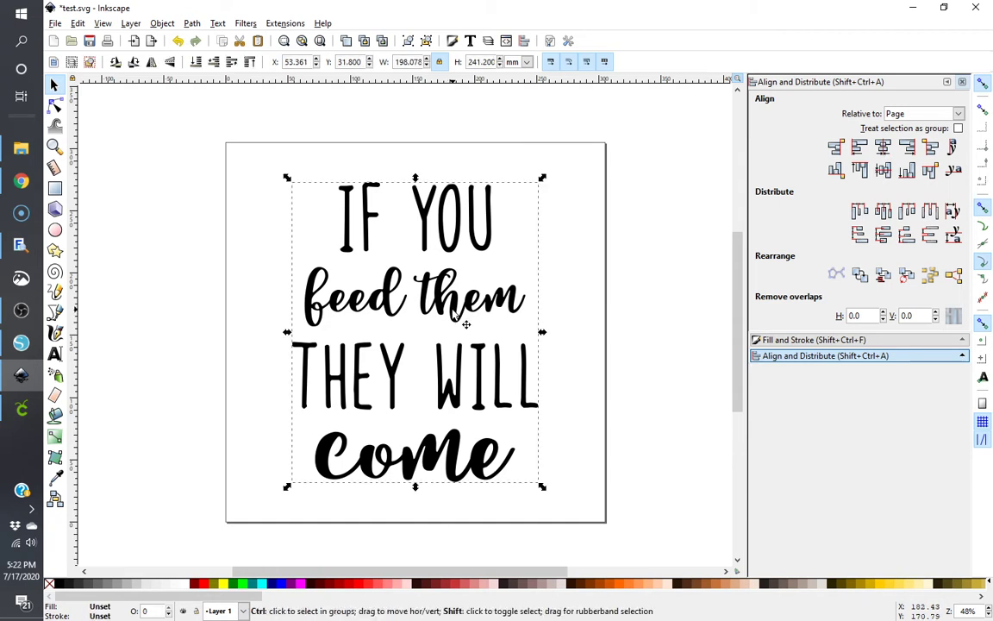
pyautogui.click(54, 26)
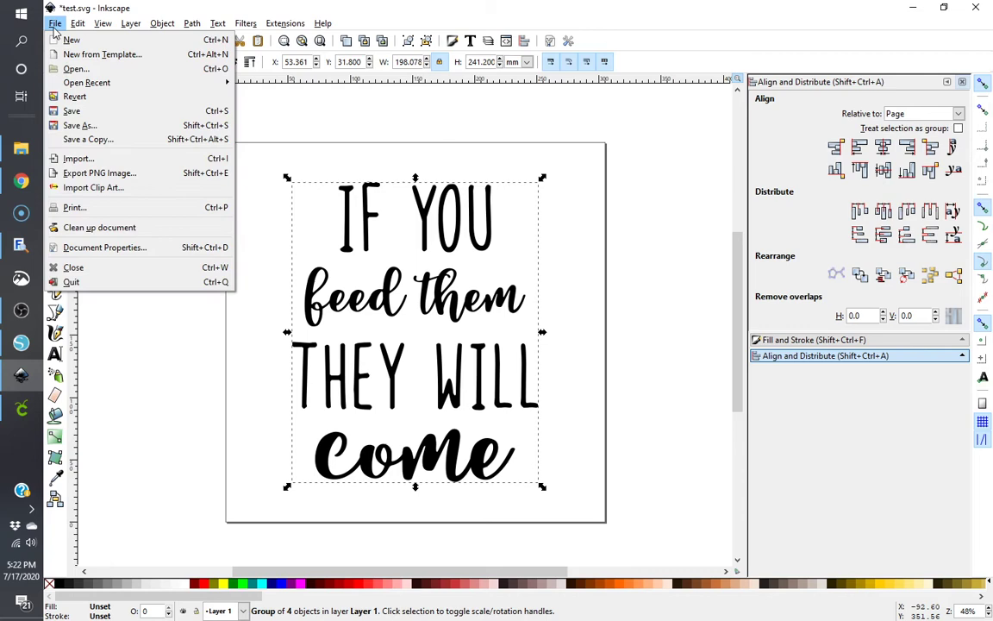
# Save the Inkscape file and open test.svg in Silhouette Studio.
pyautogui.click(60, 111)
pyautogui.click(21, 343)
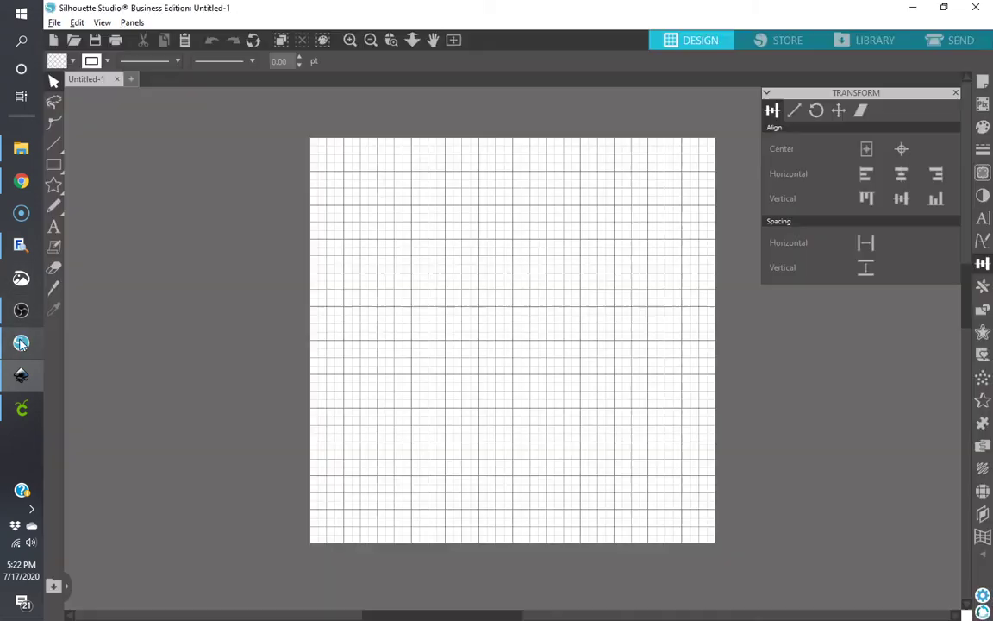
pyautogui.click(75, 39)
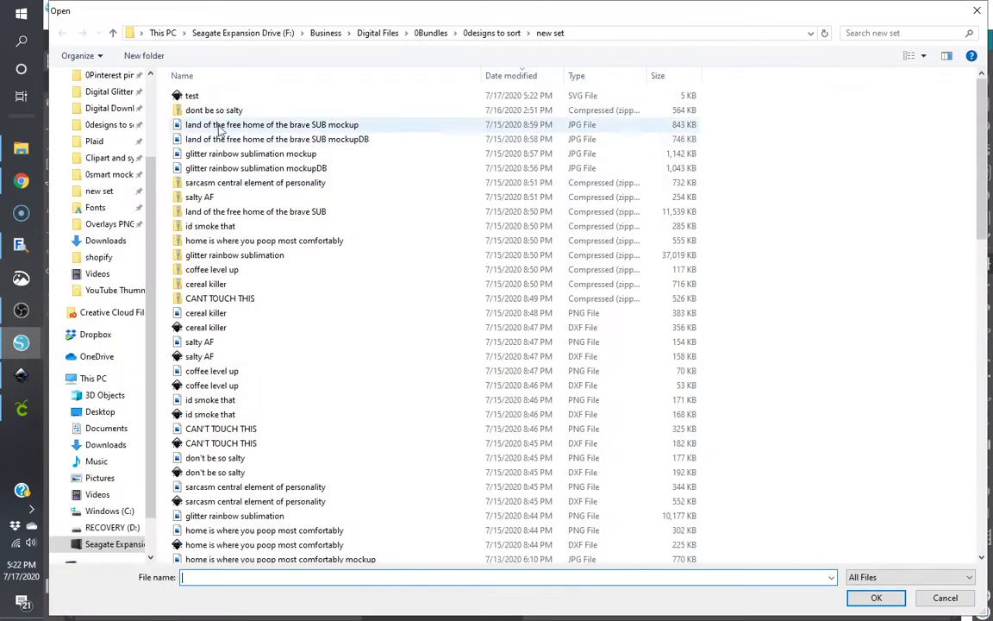
pyautogui.doubleClick(194, 95)
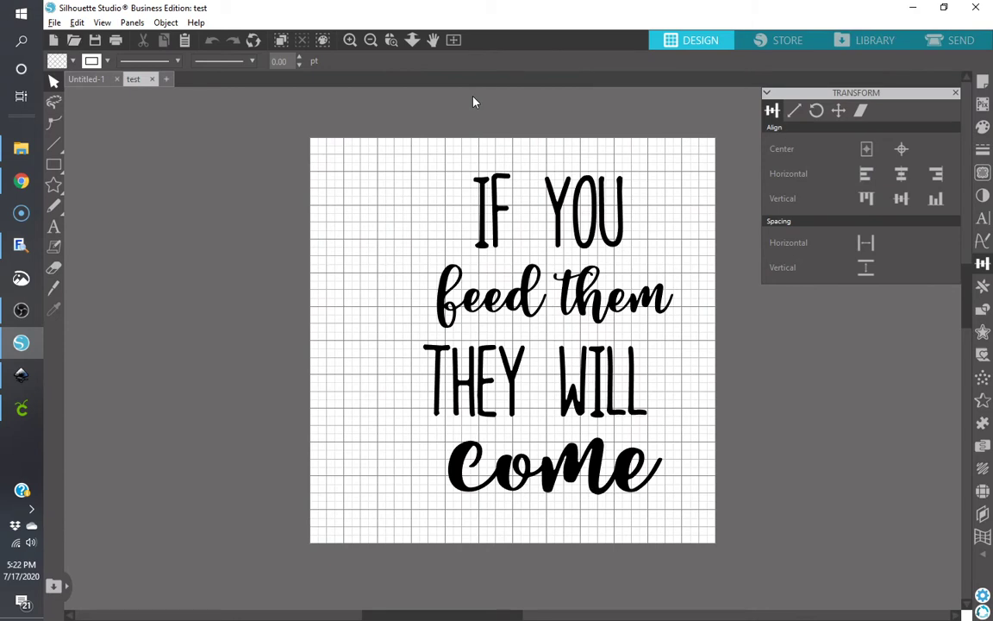
# Preview the quote's cut lines zoomed in on the SEND view, then return to DESIGN.
pyautogui.click(957, 40)
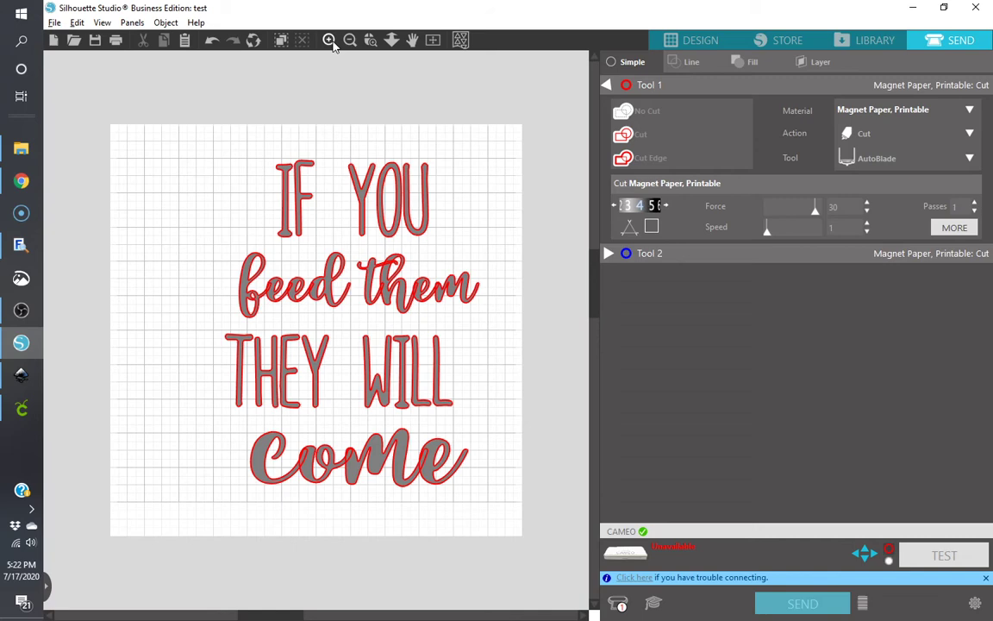
pyautogui.click(331, 43)
pyautogui.click(331, 43)
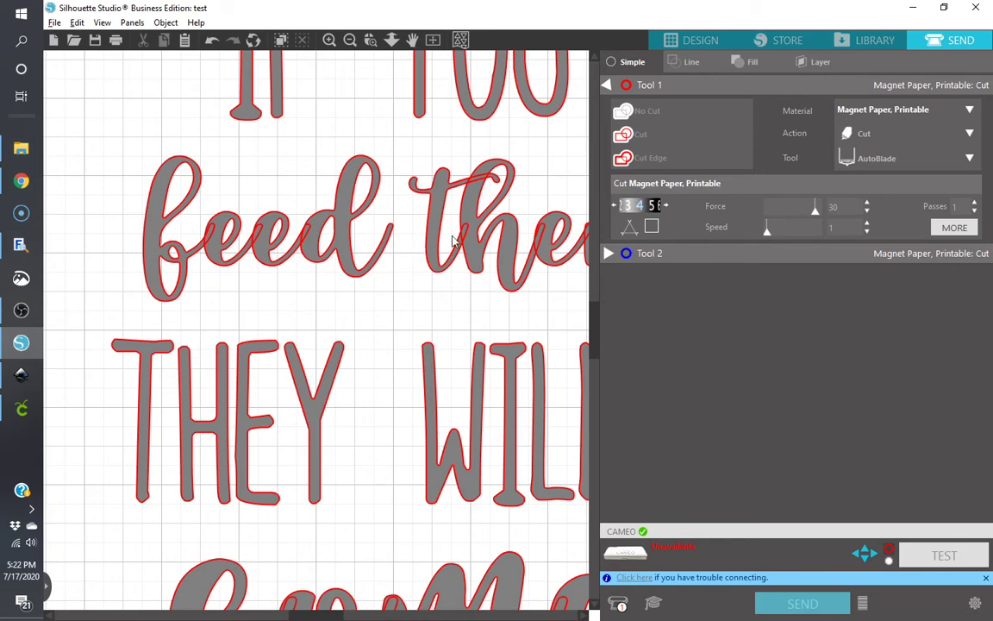
pyautogui.click(700, 41)
# Close the Silhouette test tab without saving and ungroup the quote lines in Inkscape.
pyautogui.click(152, 79)
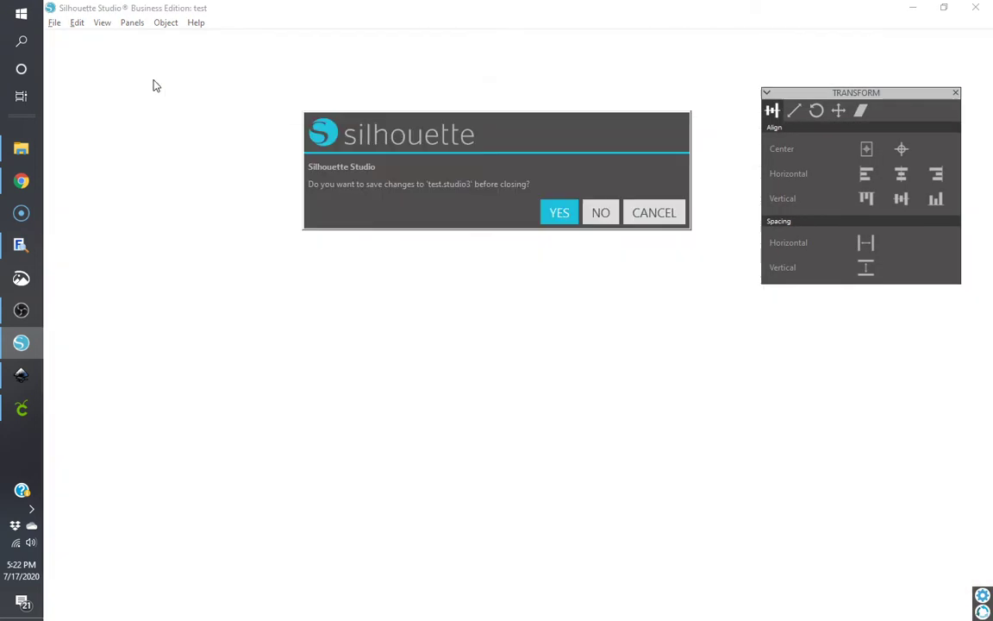
pyautogui.click(601, 212)
pyautogui.click(21, 374)
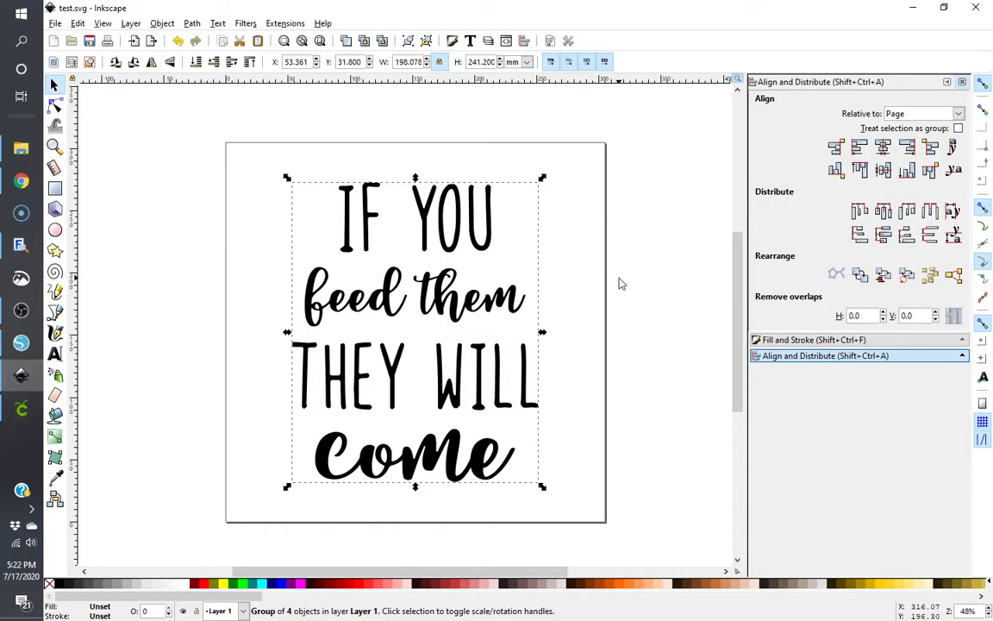
pyautogui.hotkey('ctrl', 'shift')
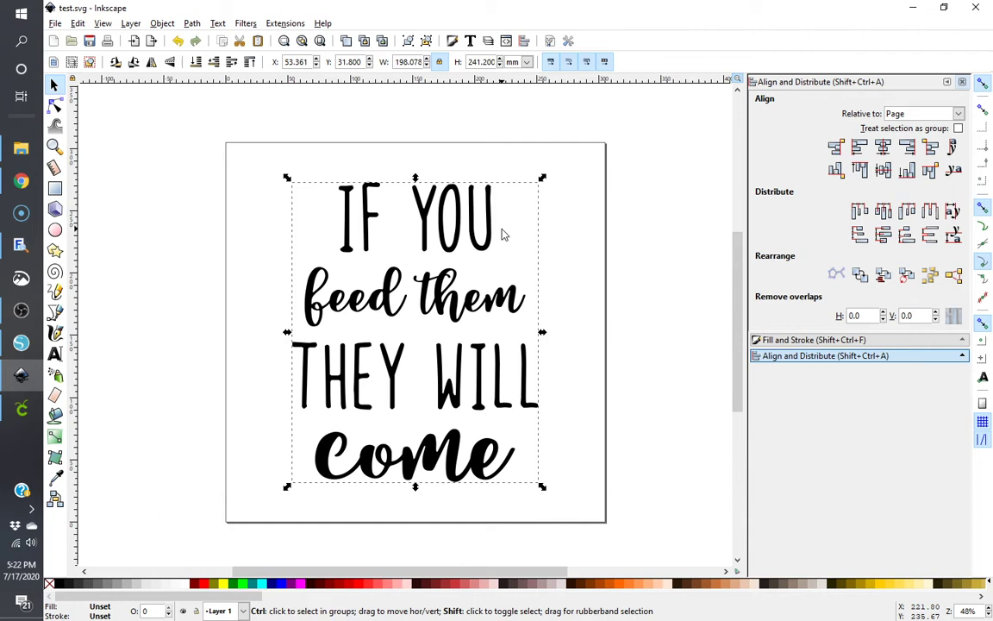
pyautogui.hotkey('ctrl', 'shift', 'g')
# Select the feed them text and dismiss its context menu without changes.
pyautogui.click(545, 244)
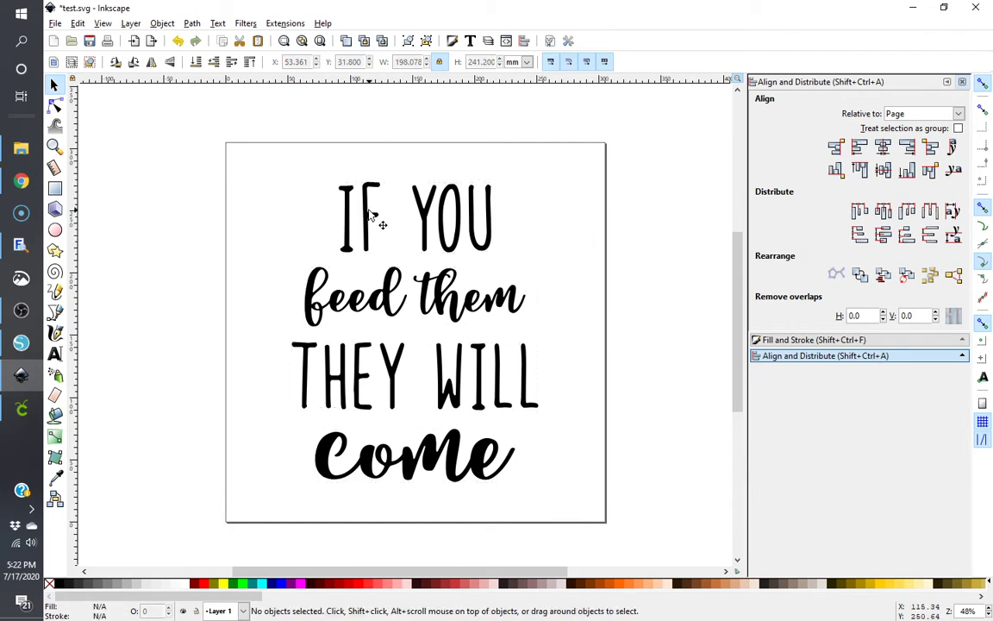
pyautogui.rightClick(395, 302)
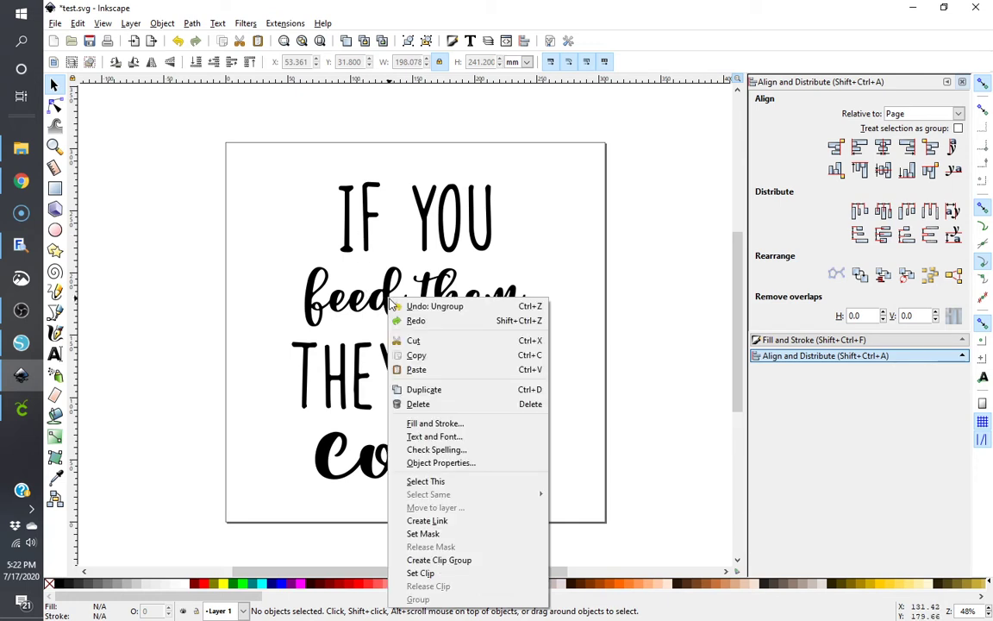
pyautogui.click(386, 302)
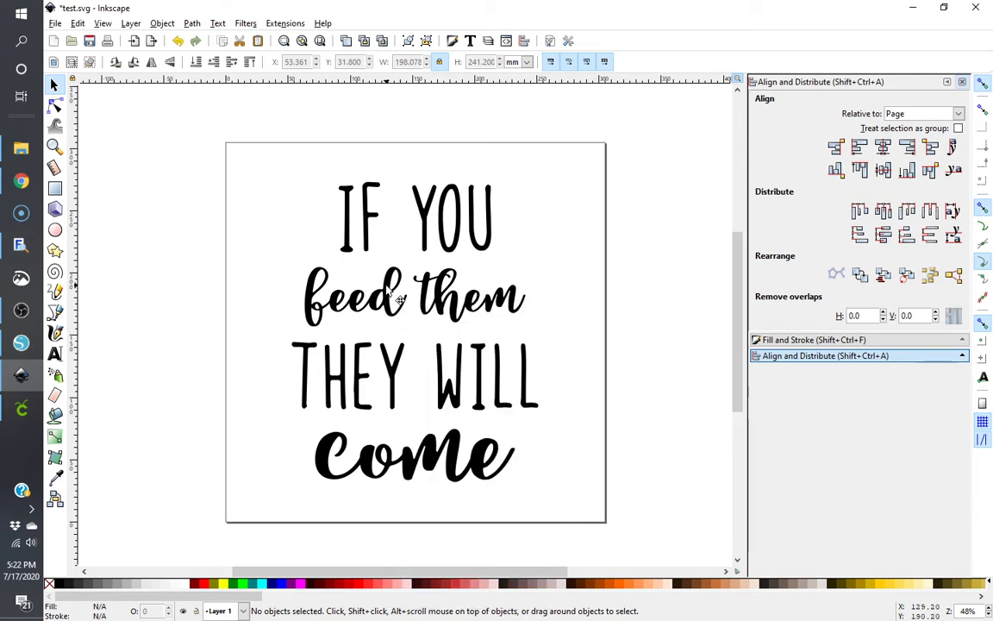
pyautogui.click(386, 289)
pyautogui.rightClick(386, 287)
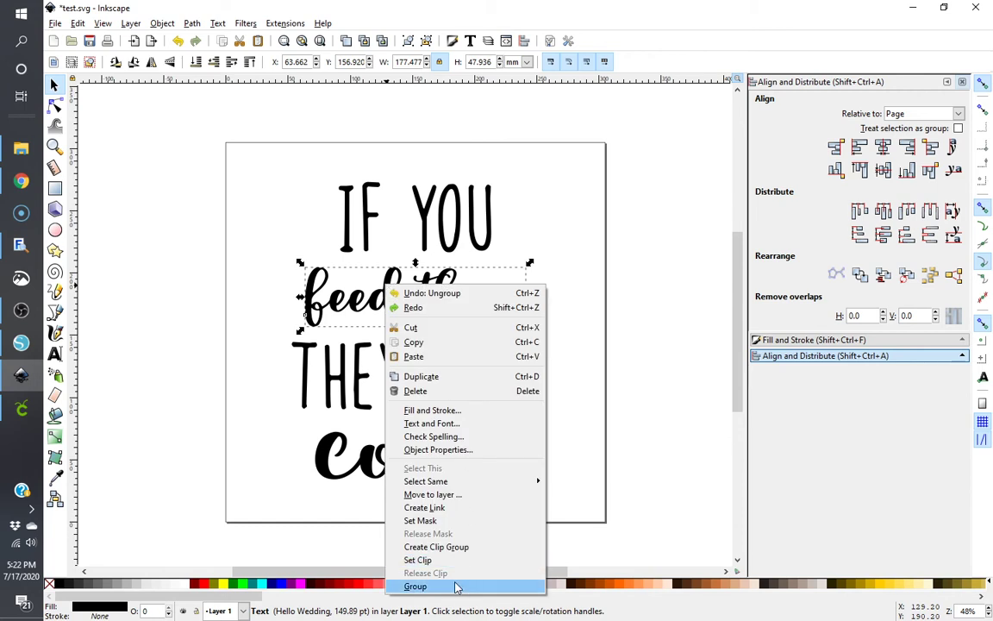
pyautogui.click(331, 310)
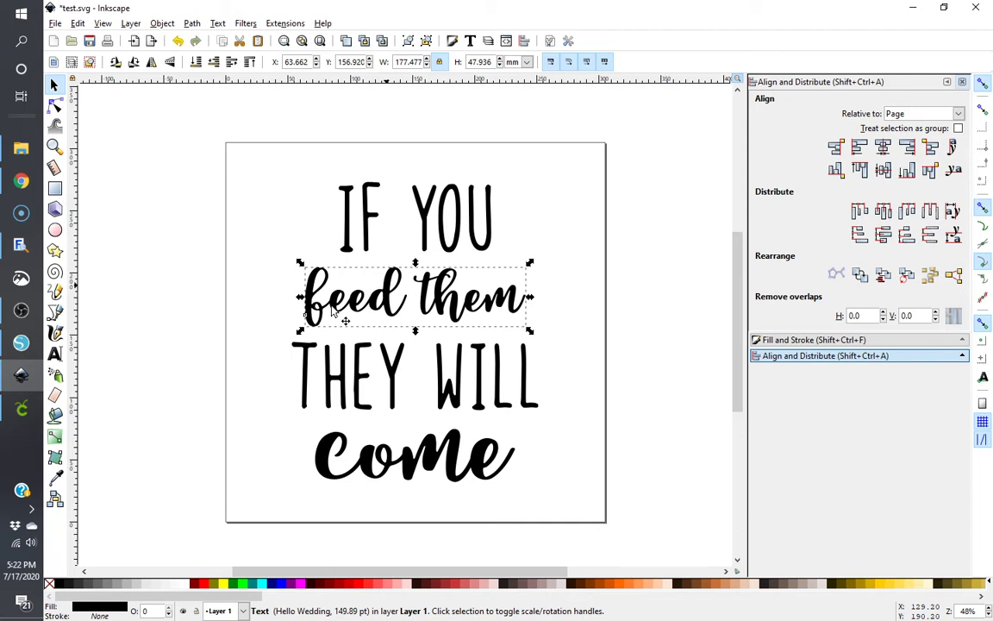
# Convert feed them, IF YOU, THEY WILL and come to paths with Object to Path.
pyautogui.click(193, 23)
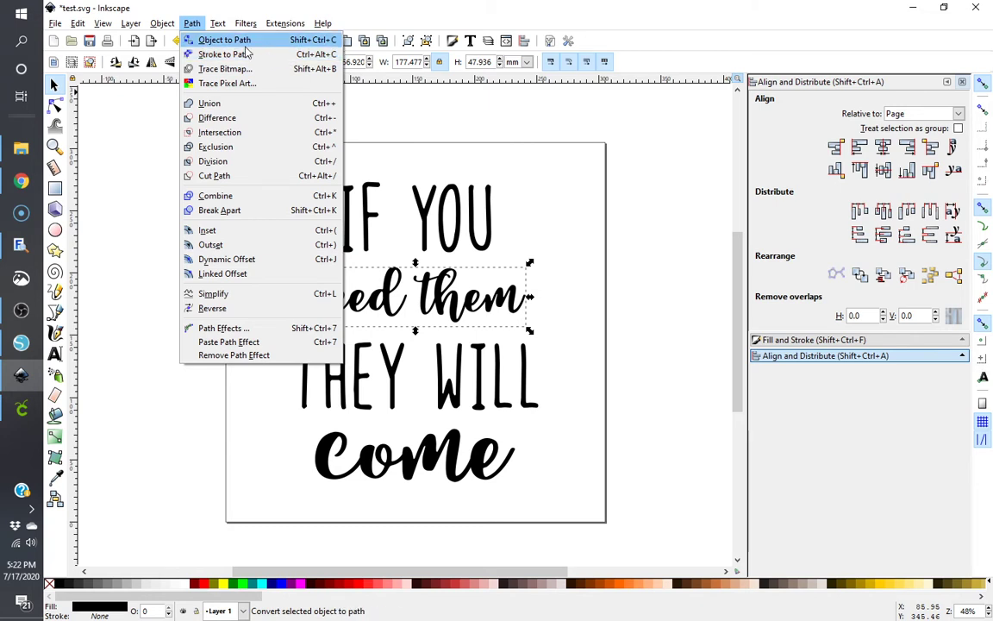
pyautogui.click(316, 48)
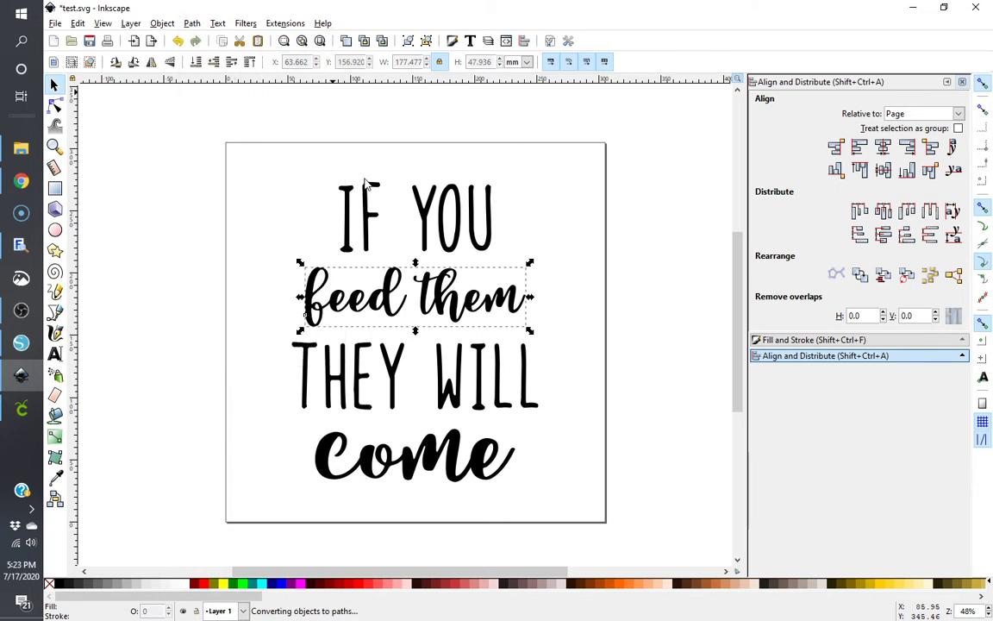
pyautogui.click(378, 197)
pyautogui.hotkey('ctrl', 'z')
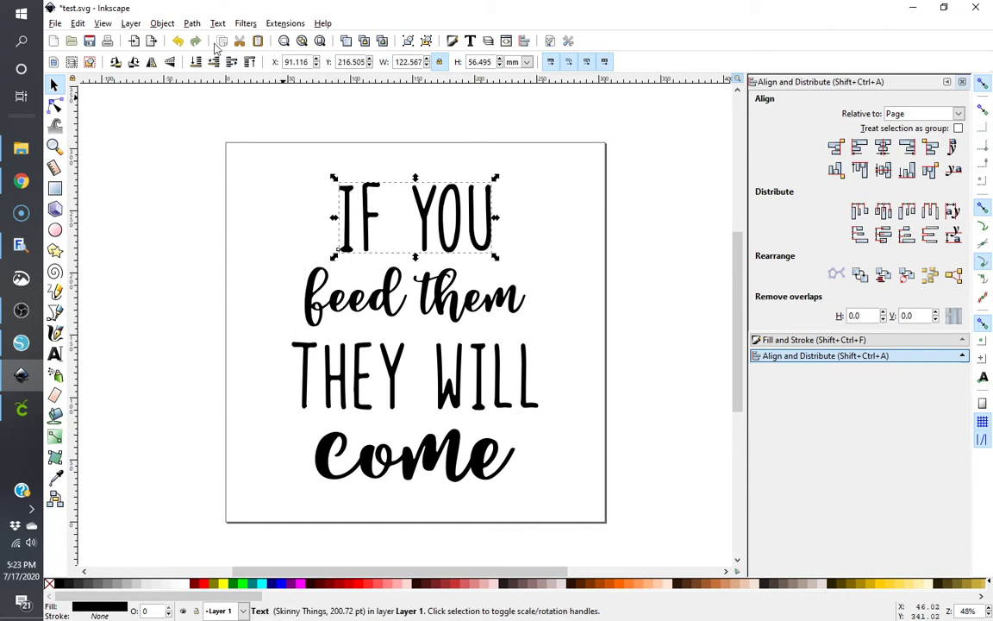
pyautogui.click(192, 24)
pyautogui.click(200, 39)
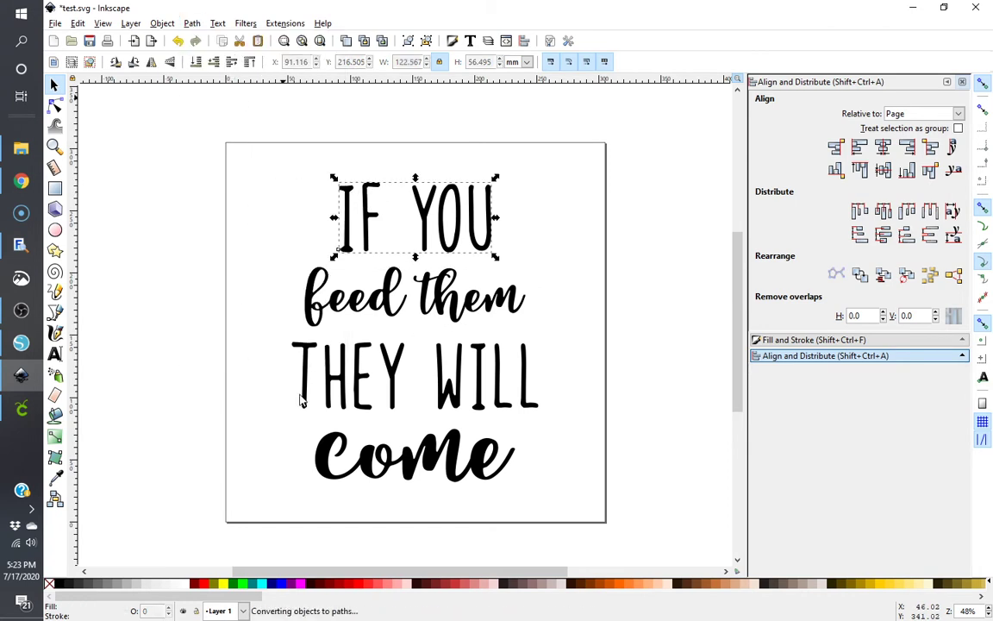
pyautogui.click(362, 383)
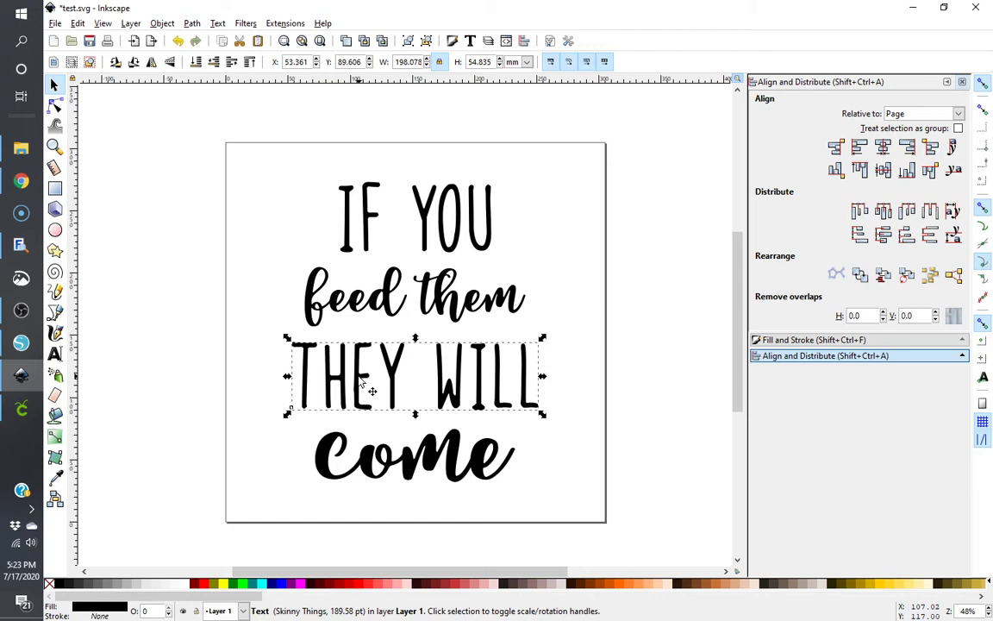
pyautogui.hotkey('ctrl', 'shift', 'c')
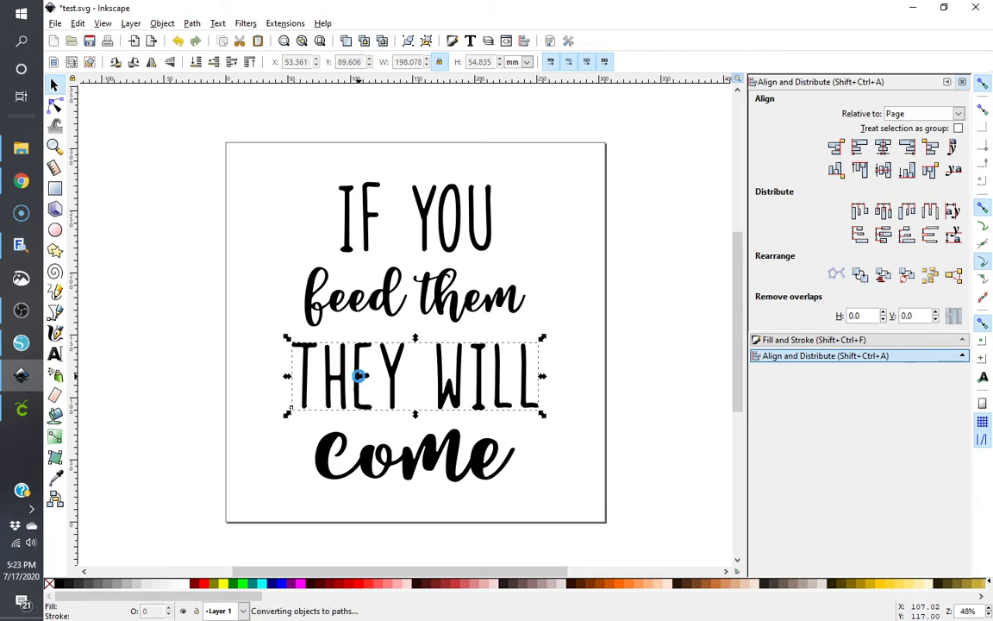
pyautogui.keyDown('ctrl'); pyautogui.click(372, 467); pyautogui.keyUp('ctrl')
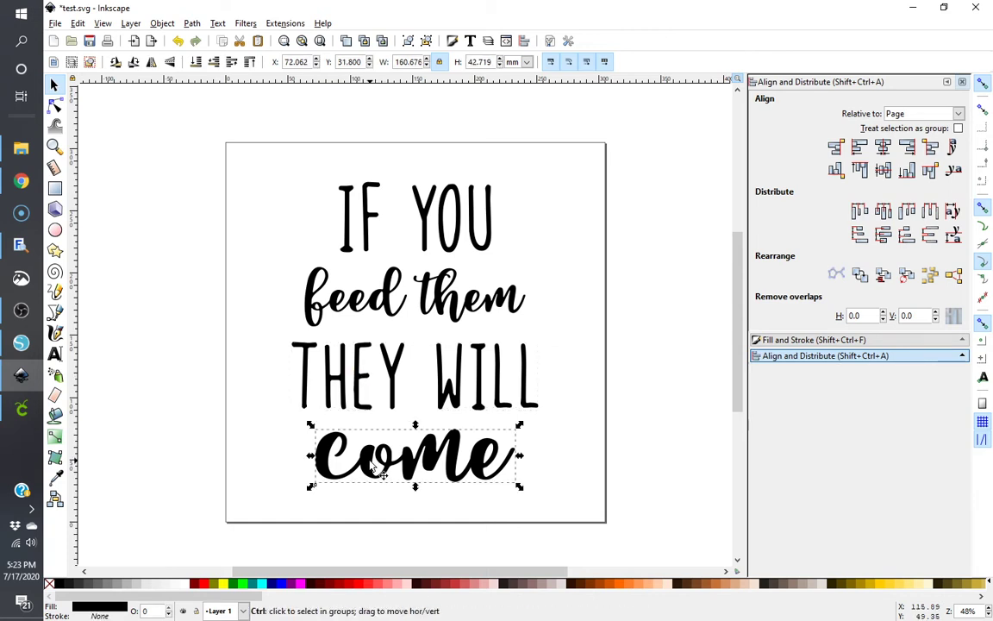
pyautogui.hotkey('ctrl', 'shift', 'c')
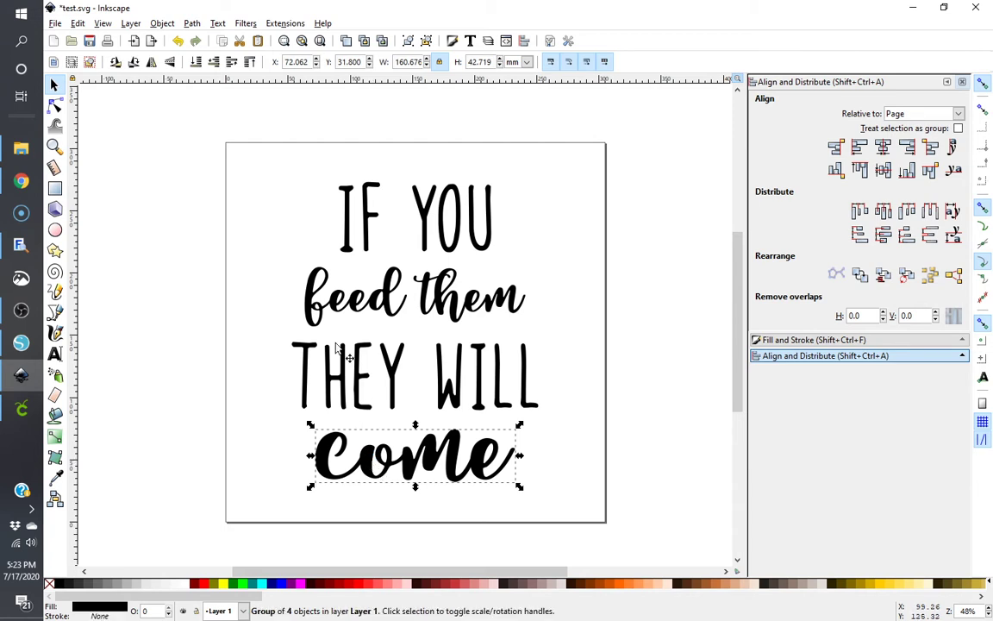
# Ungroup IF YOU and feed them and union each line's letters into one shape.
pyautogui.click(369, 236)
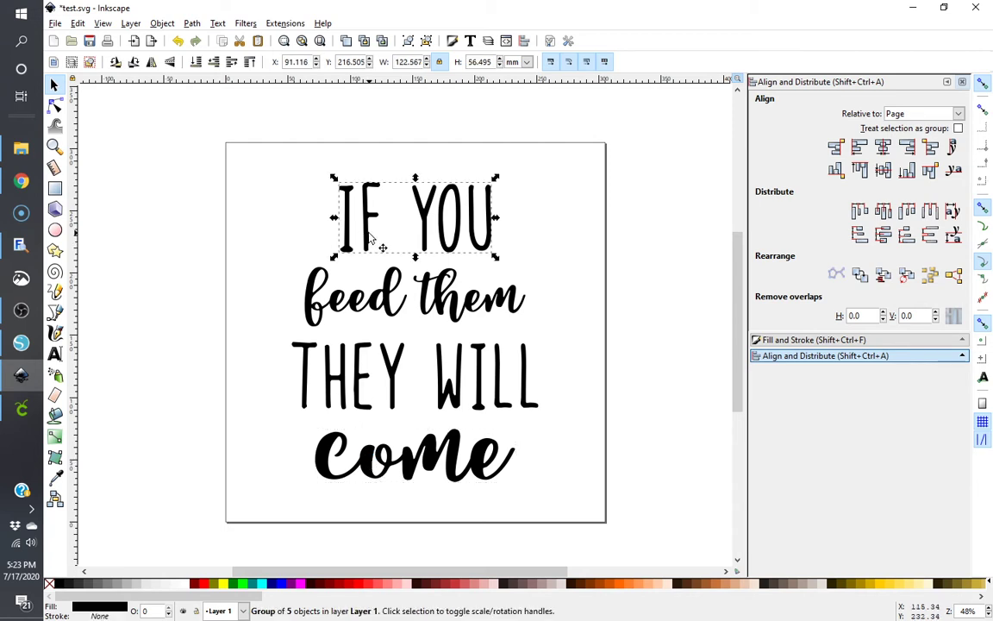
pyautogui.rightClick(370, 234)
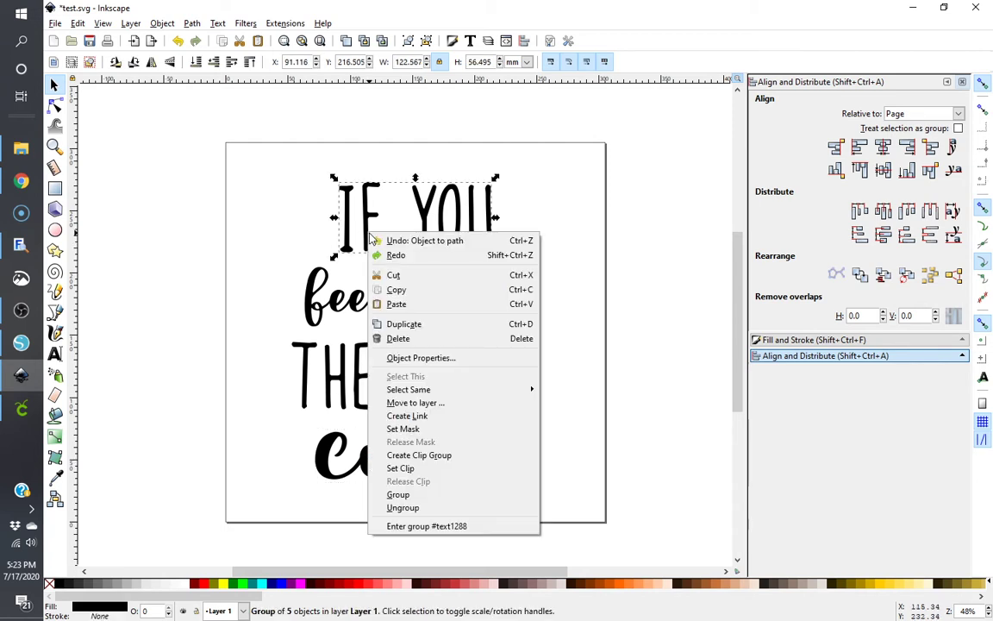
pyautogui.click(392, 508)
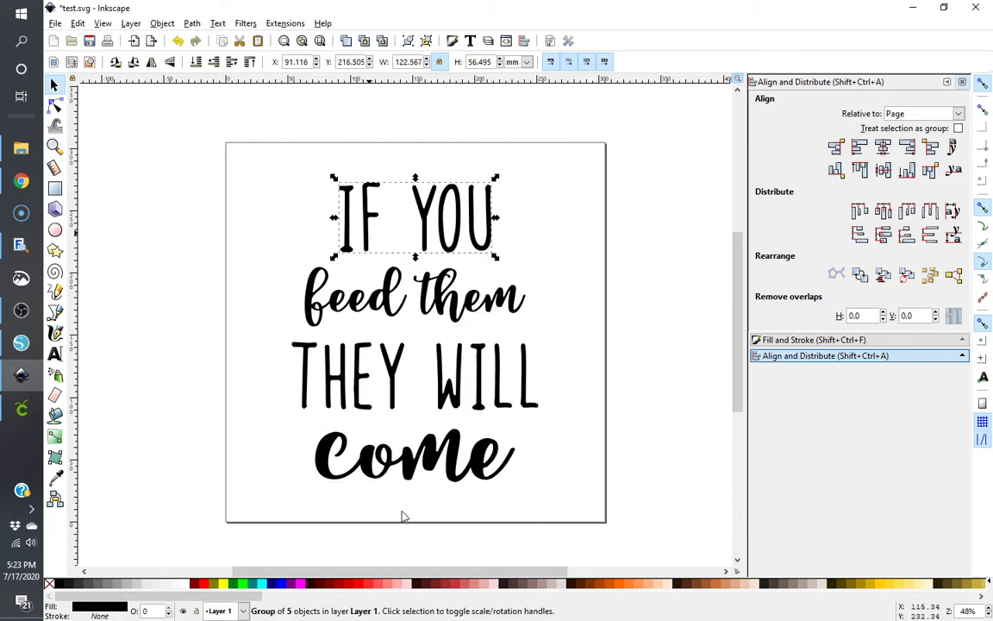
pyautogui.click(192, 25)
pyautogui.click(209, 102)
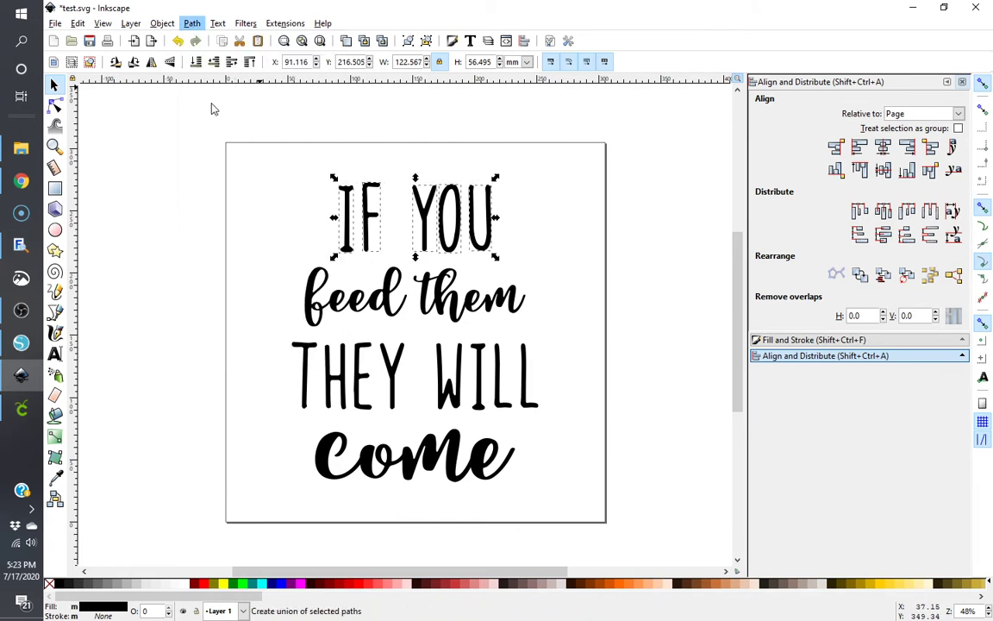
pyautogui.click(308, 270)
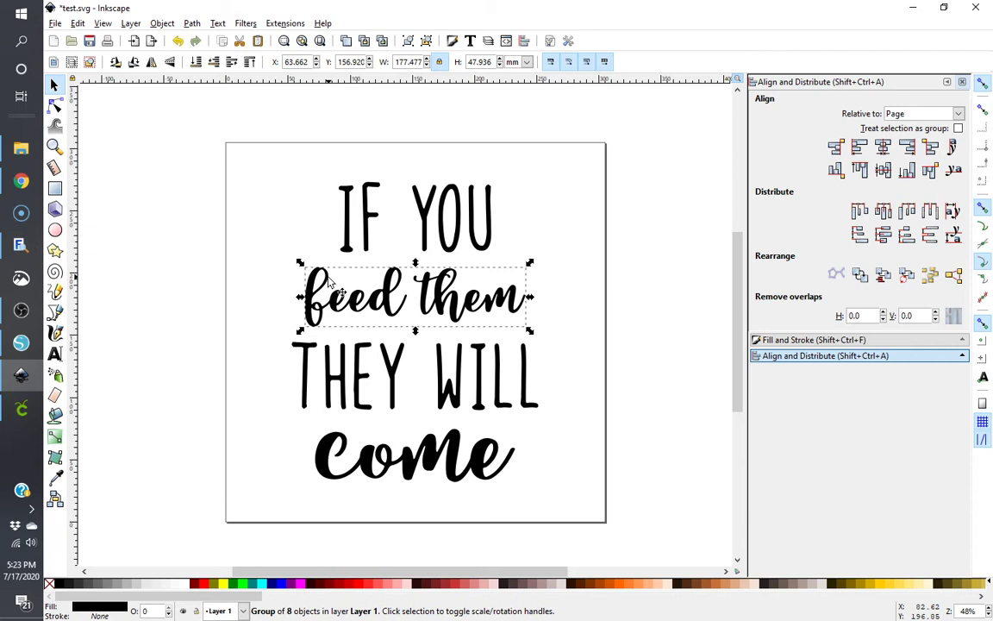
pyautogui.rightClick(328, 280)
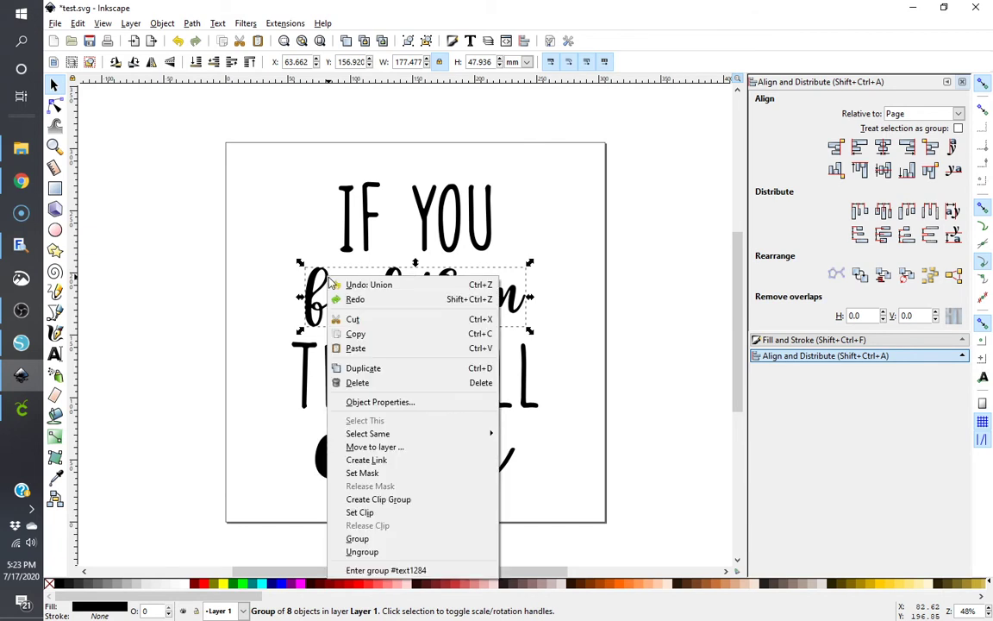
pyautogui.click(399, 551)
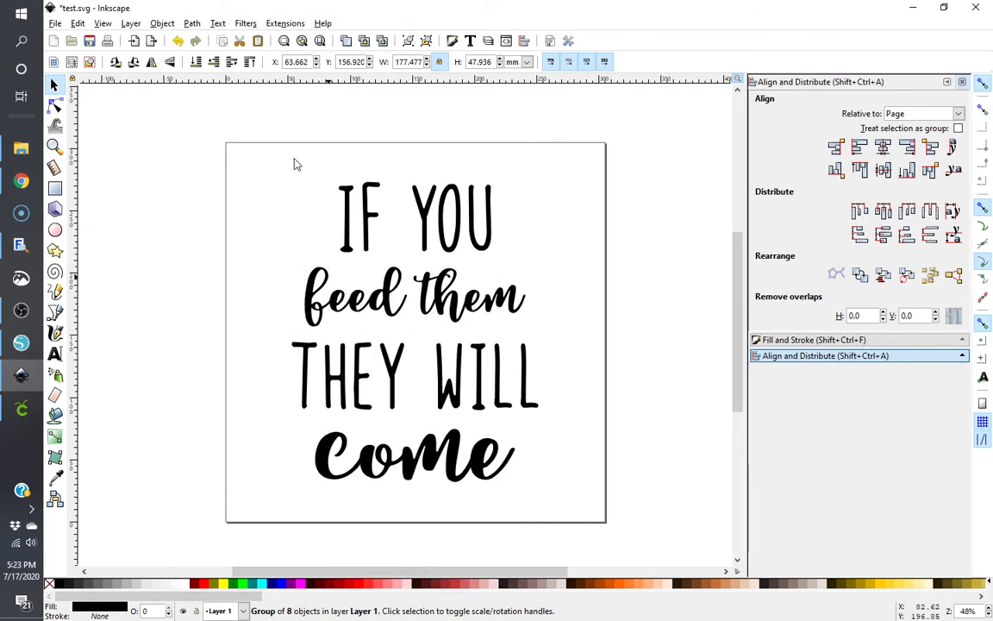
pyautogui.click(191, 26)
pyautogui.click(210, 103)
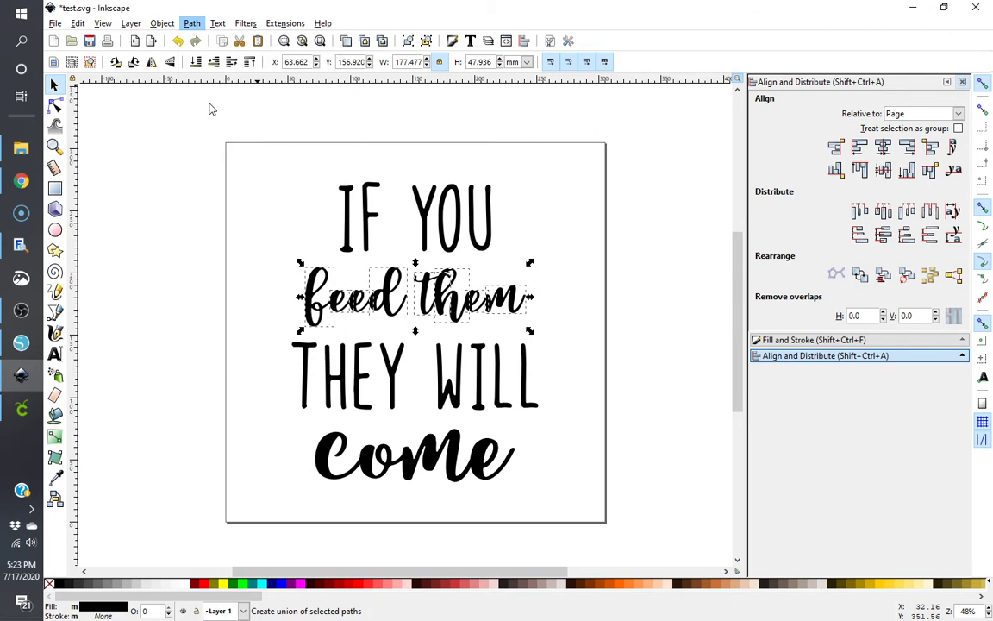
# Ungroup THEY WILL and come and combine each line's letters with Ctrl+K.
pyautogui.click(359, 381)
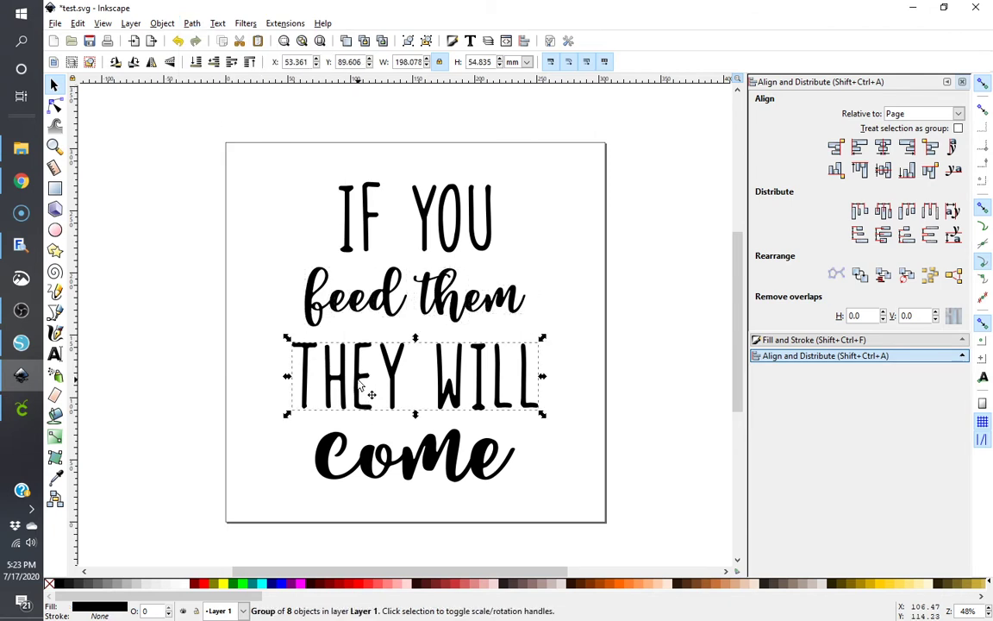
pyautogui.hotkey('ctrl', 'shift', 'g')
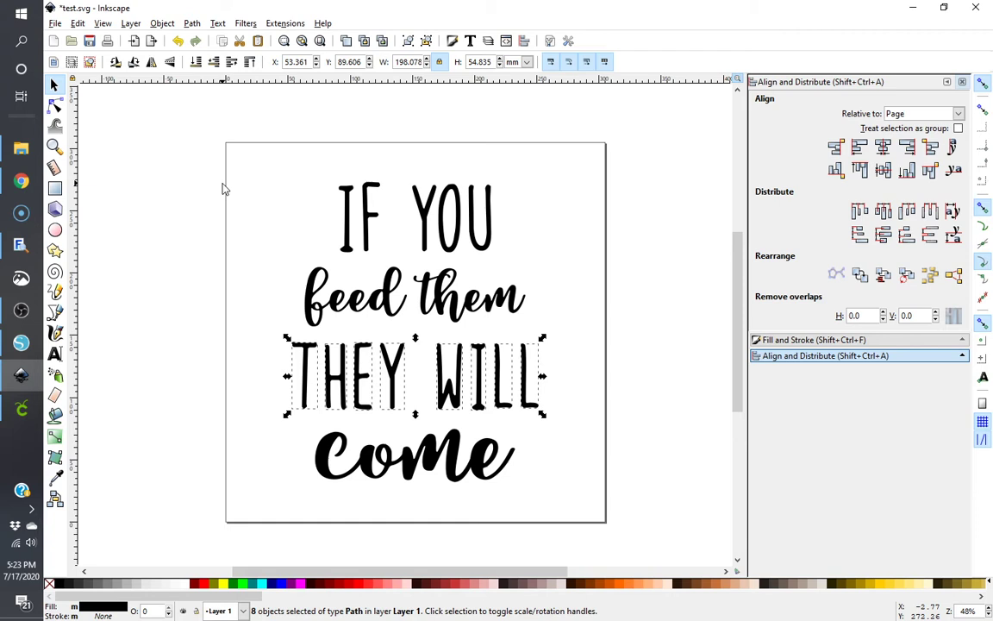
pyautogui.hotkey('ctrl', 'k')
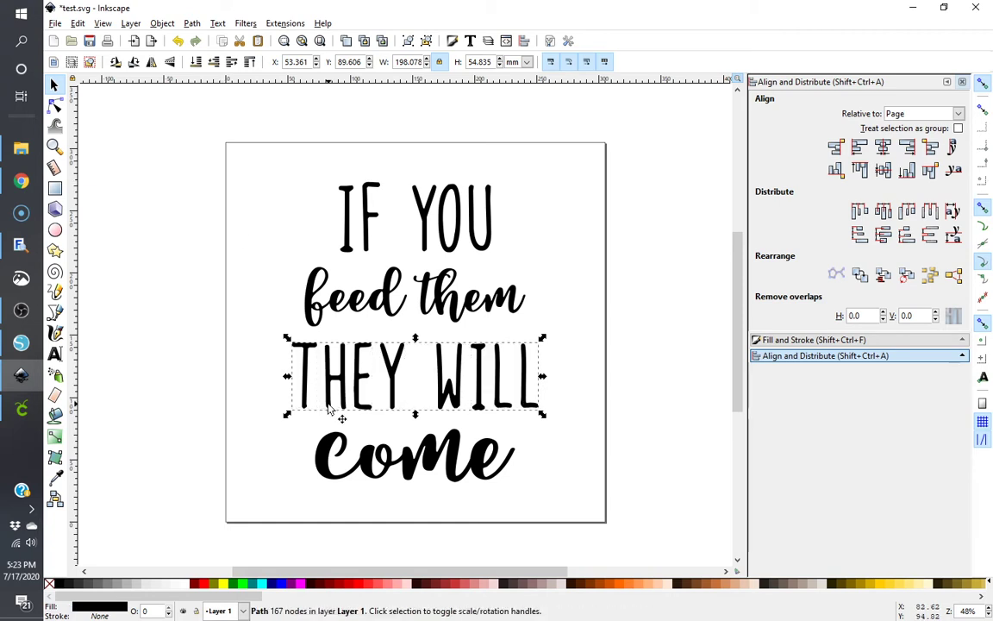
pyautogui.click(365, 458)
pyautogui.hotkey('ctrl', 'shift', 'g')
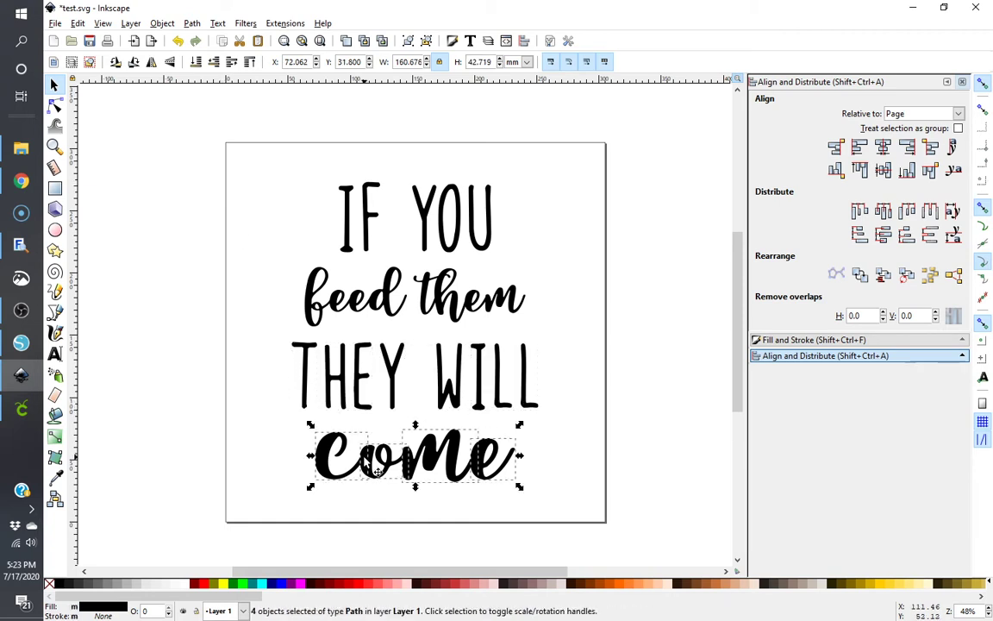
pyautogui.hotkey('ctrl', 'k')
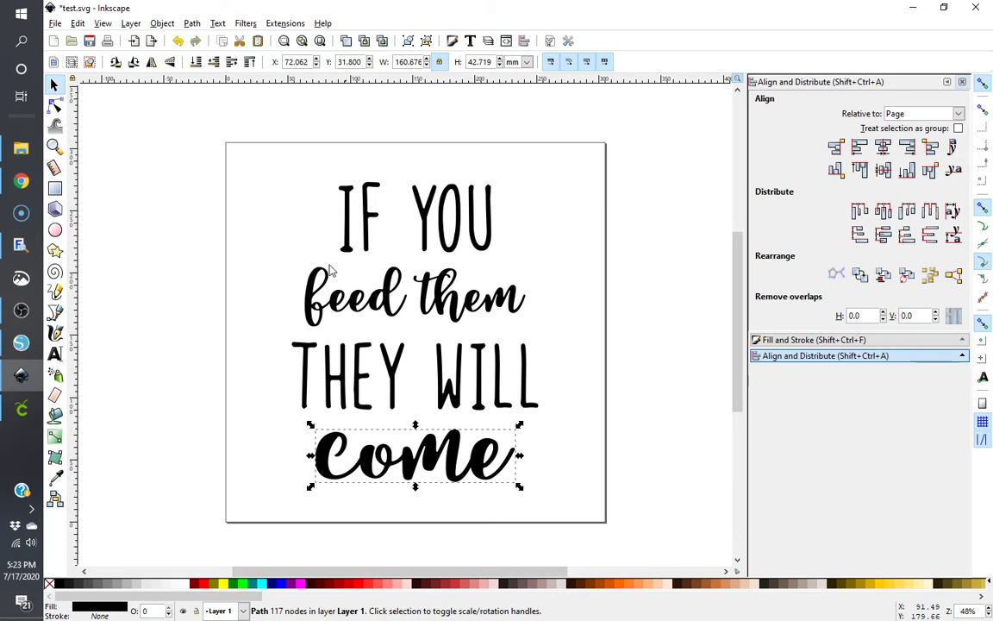
# Group all four lettering lines together and save the file.
pyautogui.click(276, 161)
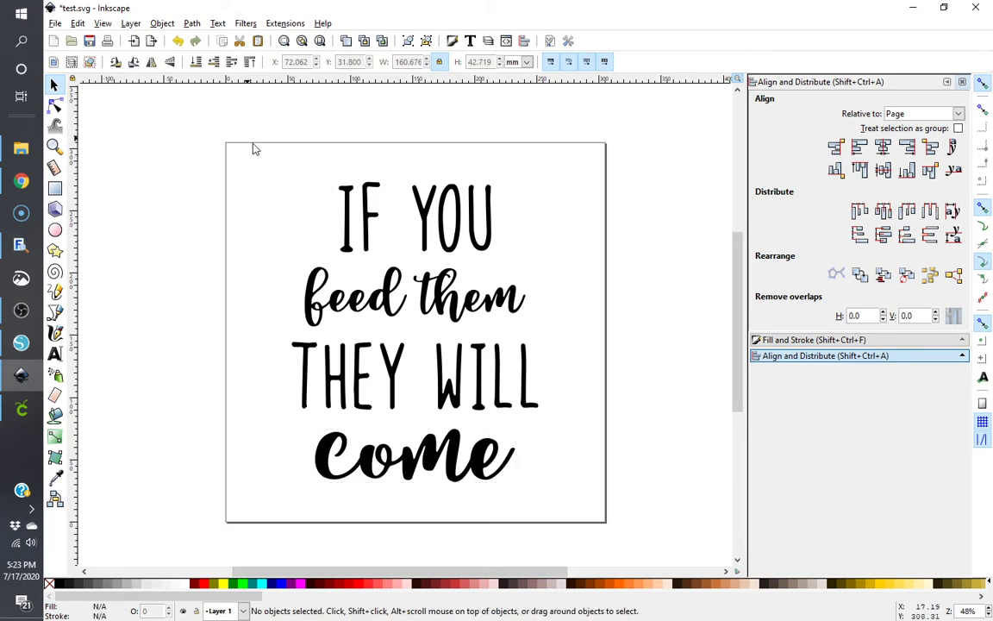
pyautogui.moveTo(222, 124); pyautogui.dragTo(609, 530)
pyautogui.hotkey('ctrl', 'g')
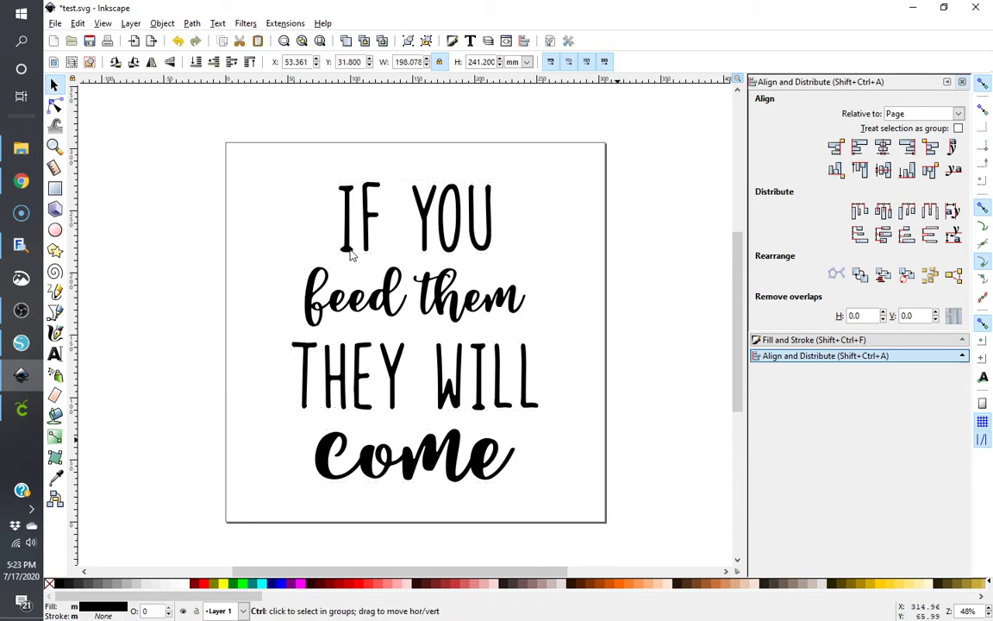
pyautogui.click(56, 25)
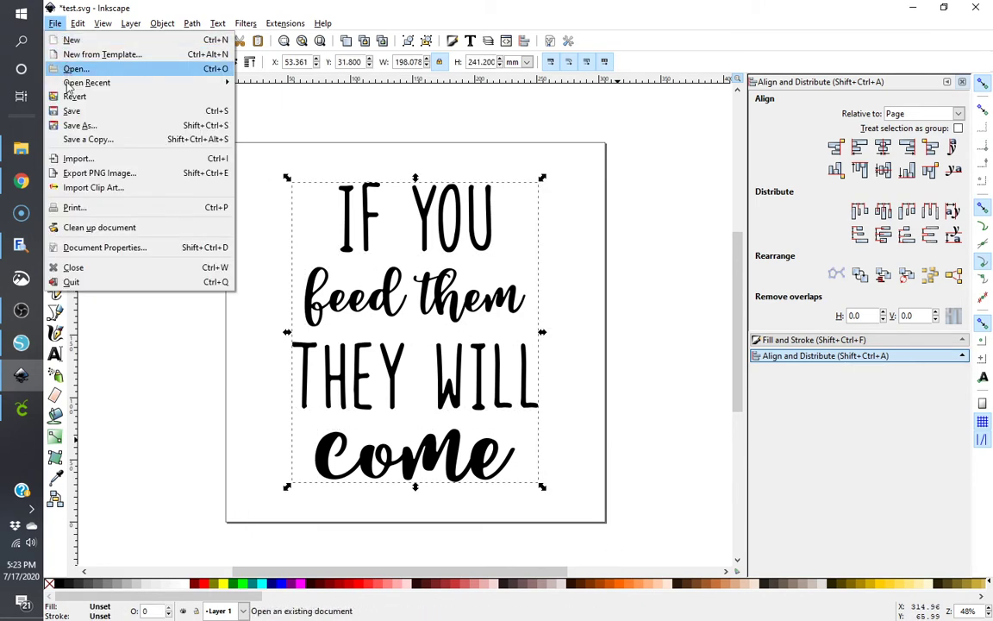
pyautogui.click(63, 111)
# Open the test file of the quote in Silhouette Studio.
pyautogui.click(22, 343)
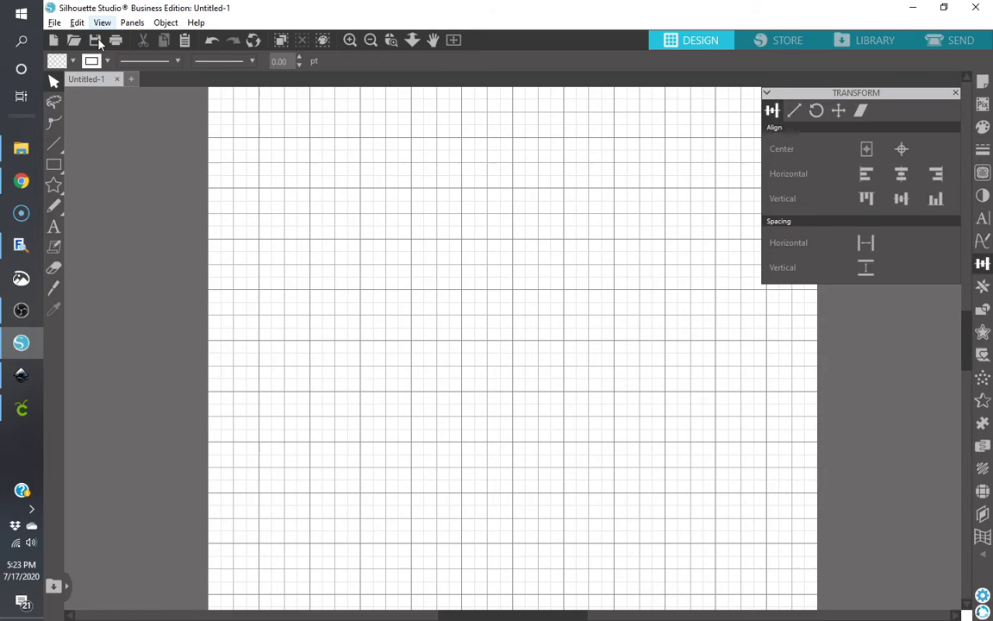
pyautogui.hotkey('ctrl', 'o')
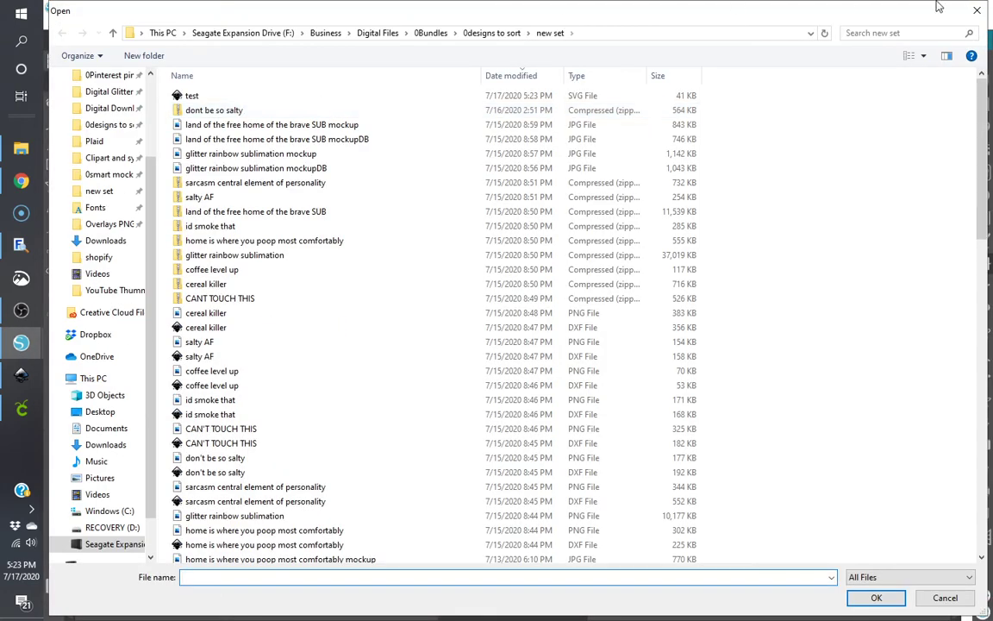
pyautogui.press('Escape')
pyautogui.click(74, 40)
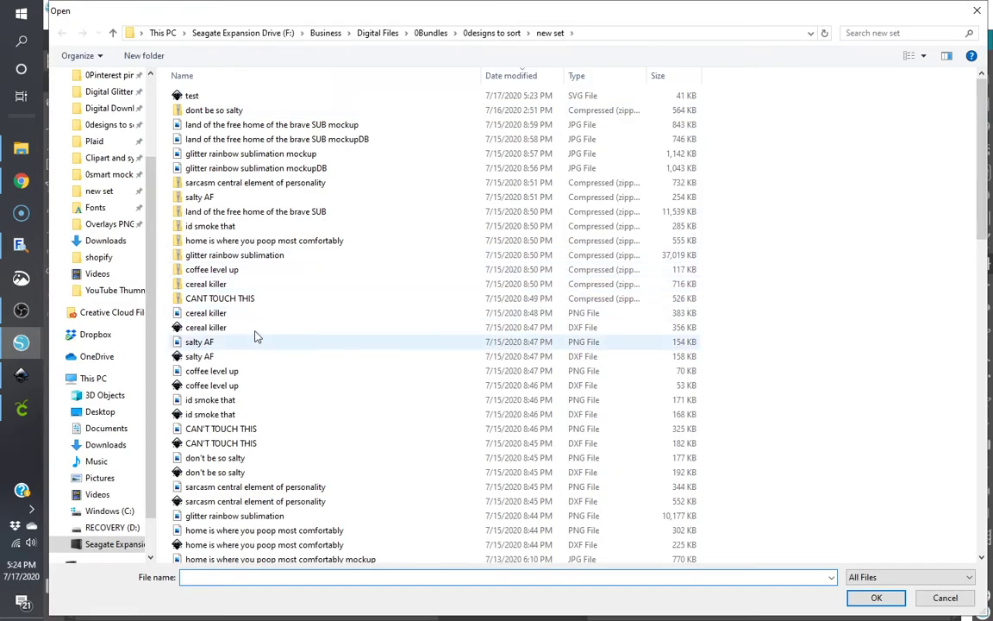
pyautogui.doubleClick(250, 98)
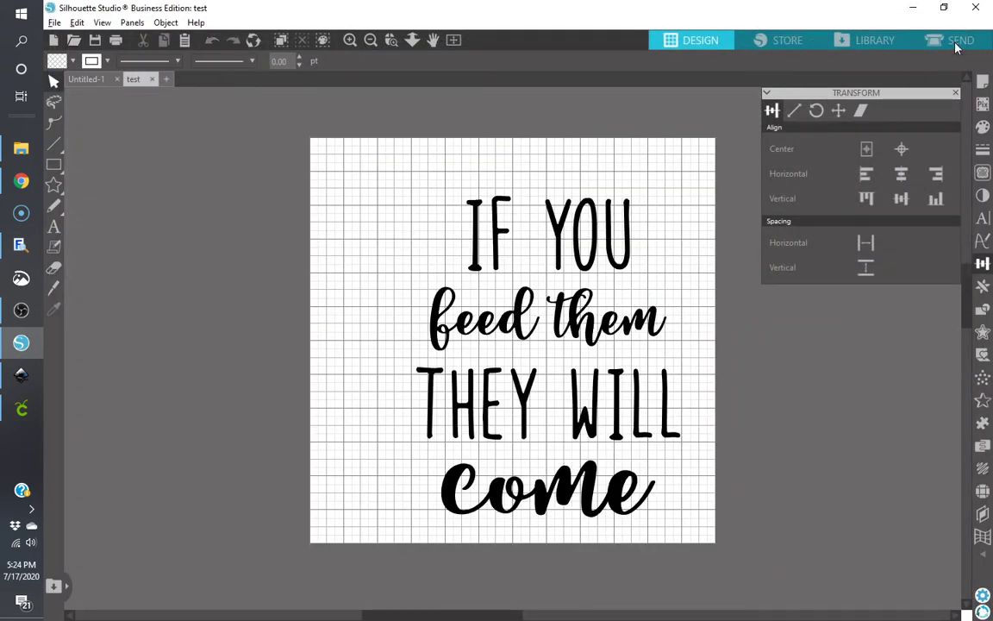
# Inspect the quote's cut lines zoomed in on the SEND view, then return to DESIGN.
pyautogui.click(955, 43)
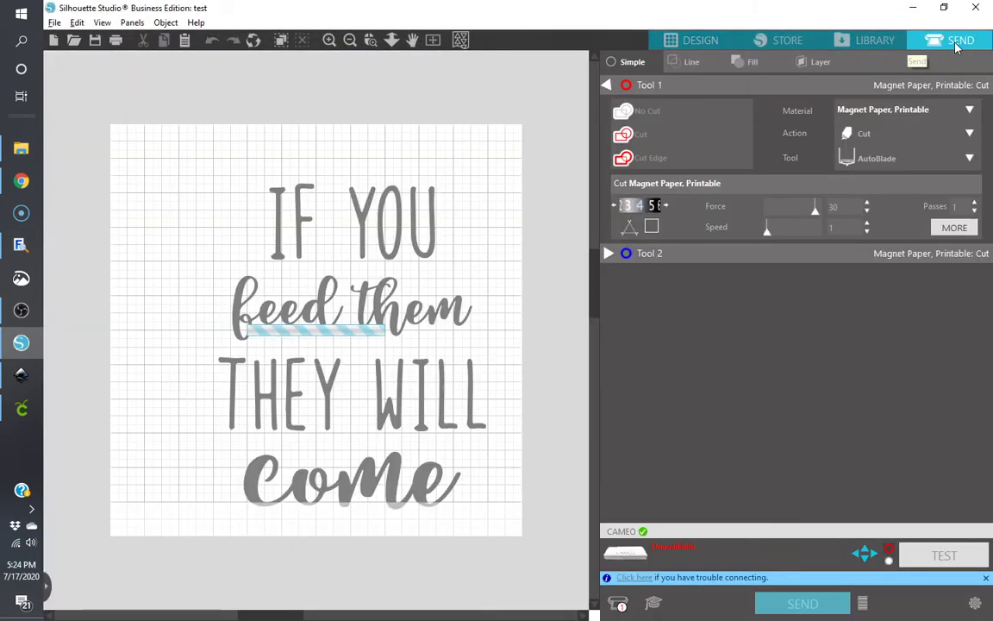
pyautogui.click(329, 43)
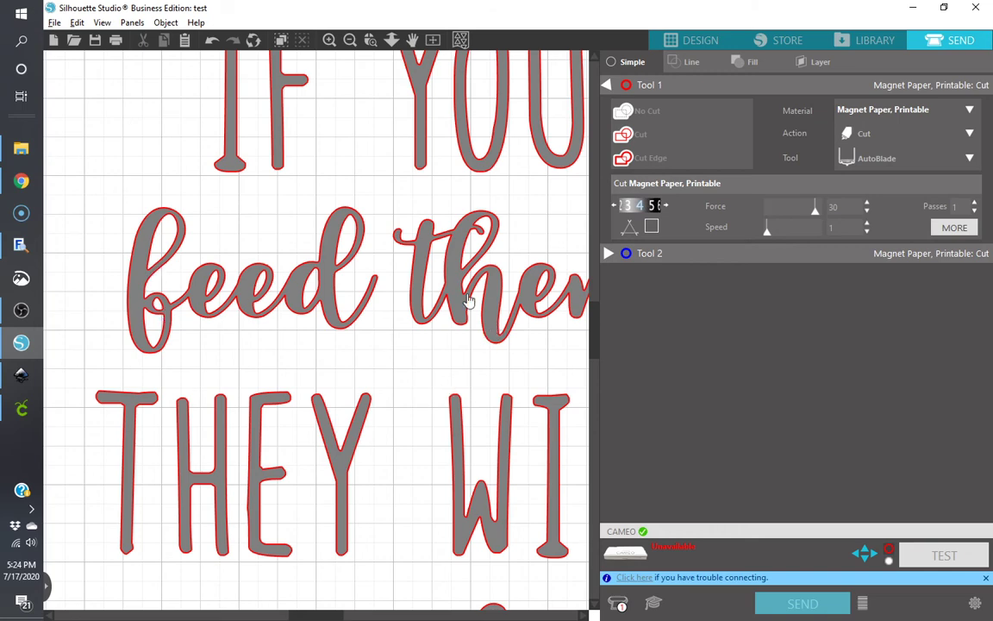
pyautogui.click(700, 39)
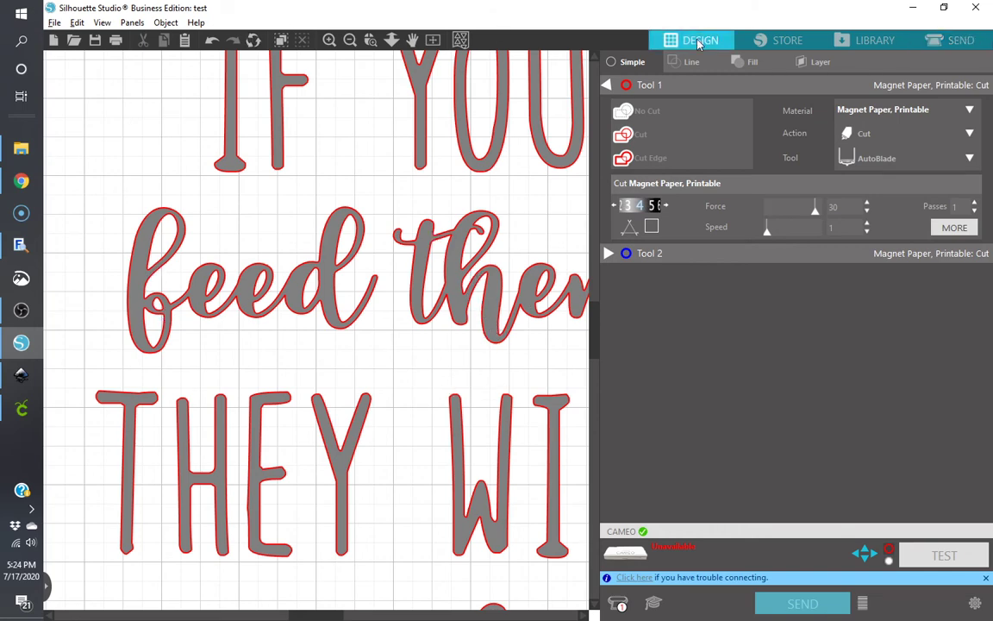
# Upload the test file as a new image in Cricut Design Space and save it.
pyautogui.hotkey('alt', 'Tab')
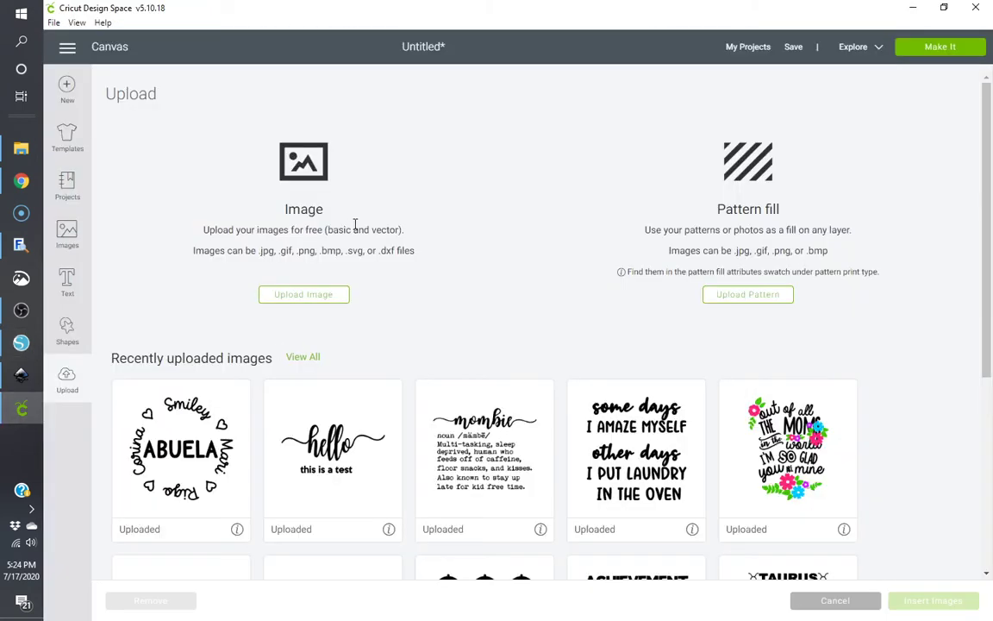
pyautogui.click(297, 301)
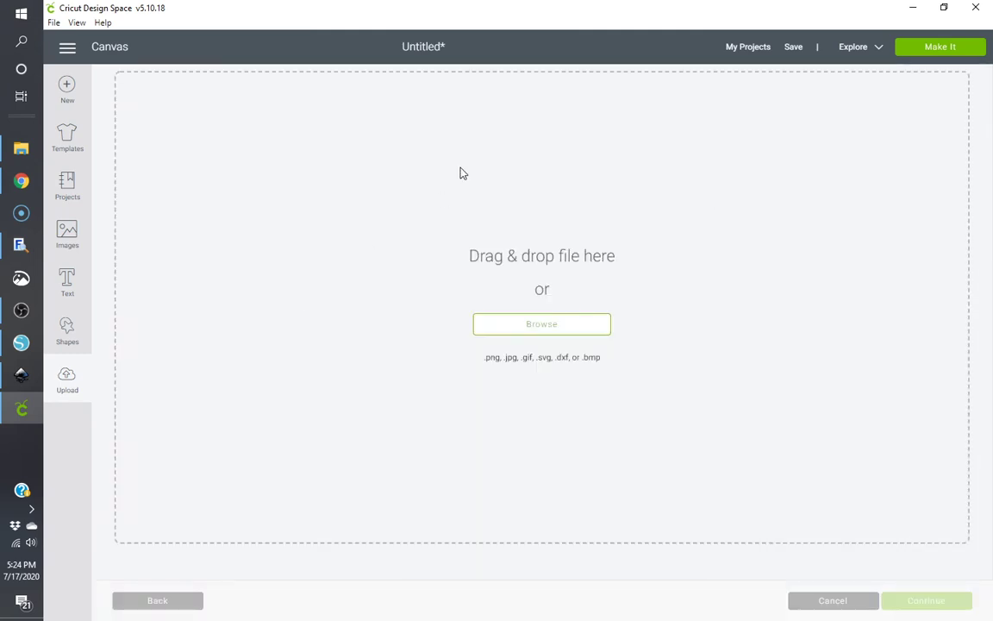
pyautogui.click(525, 335)
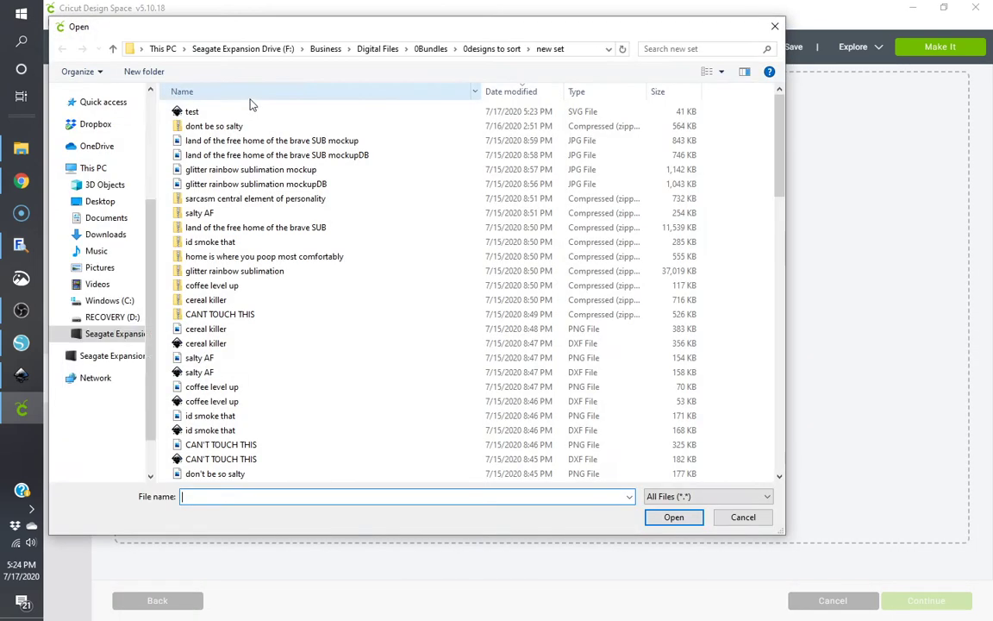
pyautogui.doubleClick(251, 105)
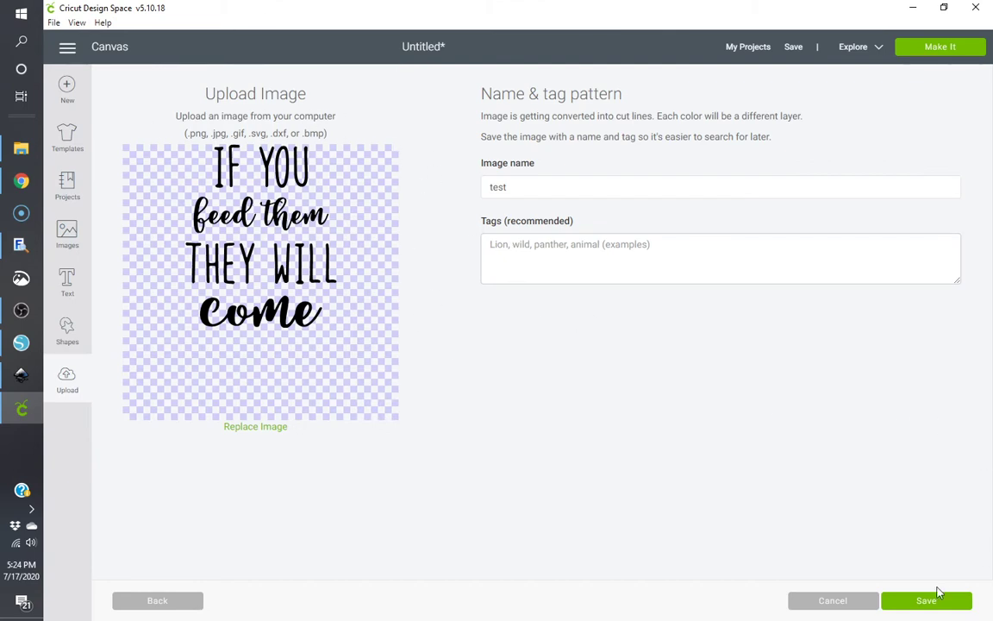
pyautogui.click(927, 602)
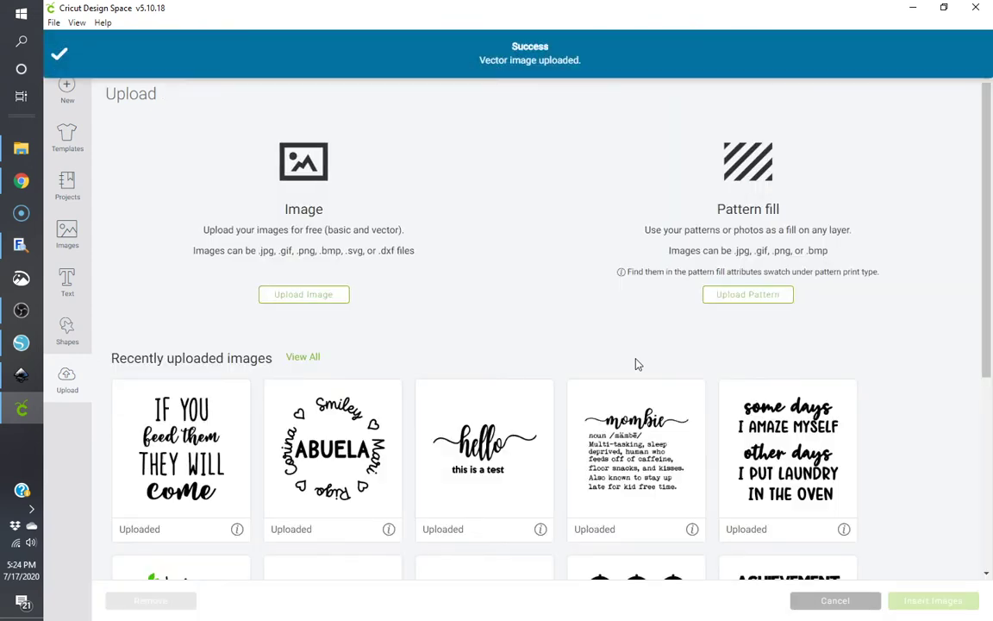
# Insert the uploaded test image onto the canvas and select the older quote group for deletion.
pyautogui.click(207, 482)
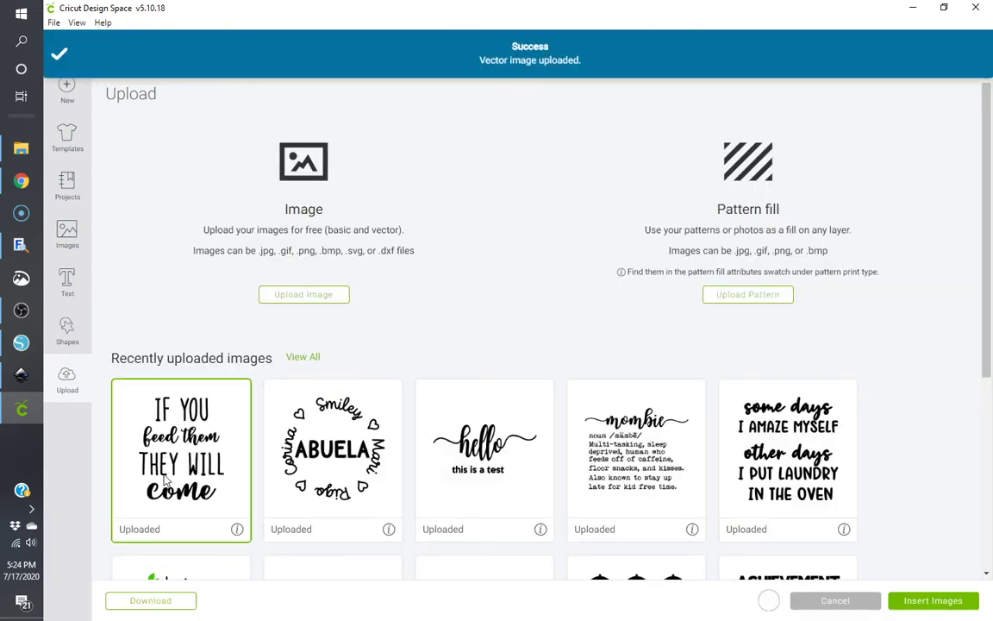
pyautogui.click(916, 602)
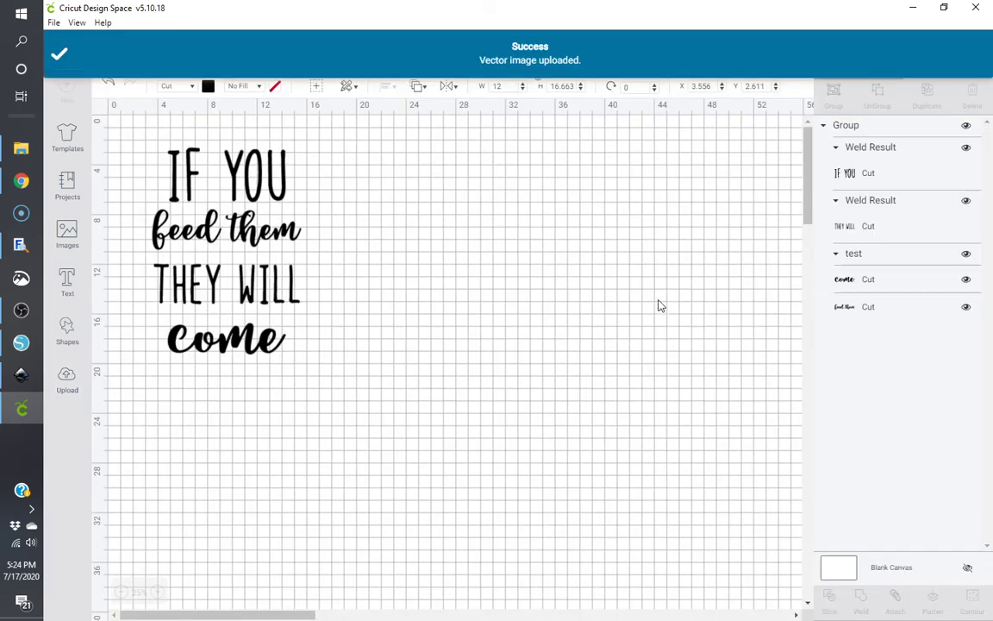
pyautogui.click(530, 253)
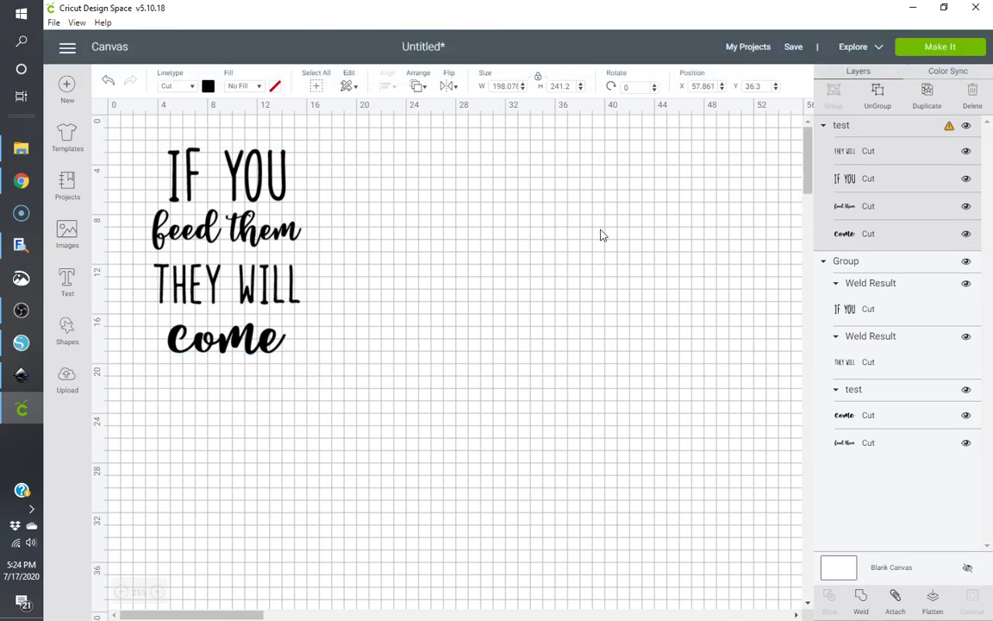
pyautogui.click(910, 261)
pyautogui.rightClick(908, 264)
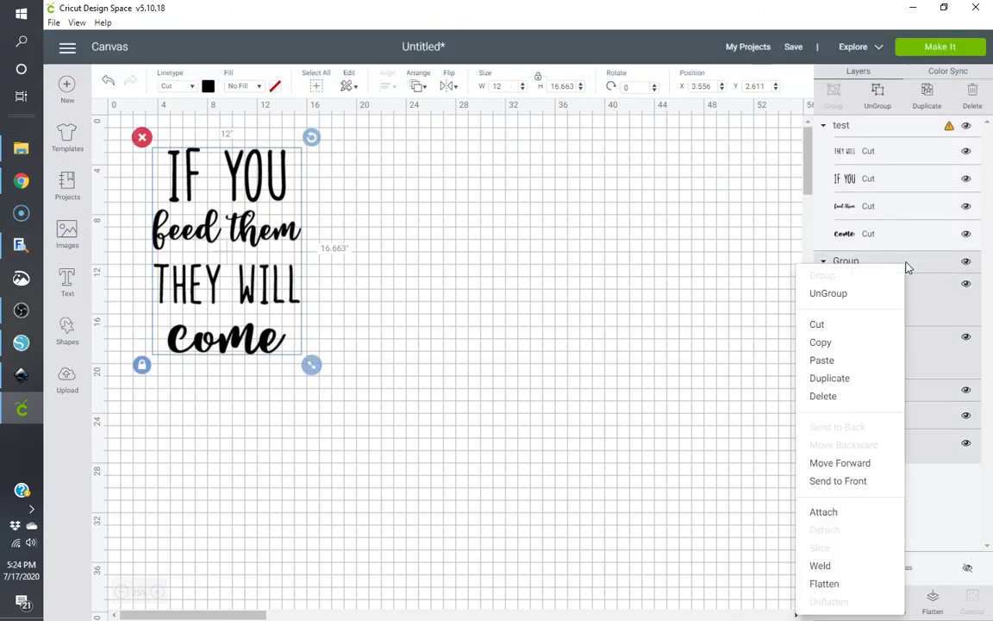
# Delete the older grouped design and set the uploaded test group's width to 12.
pyautogui.click(843, 397)
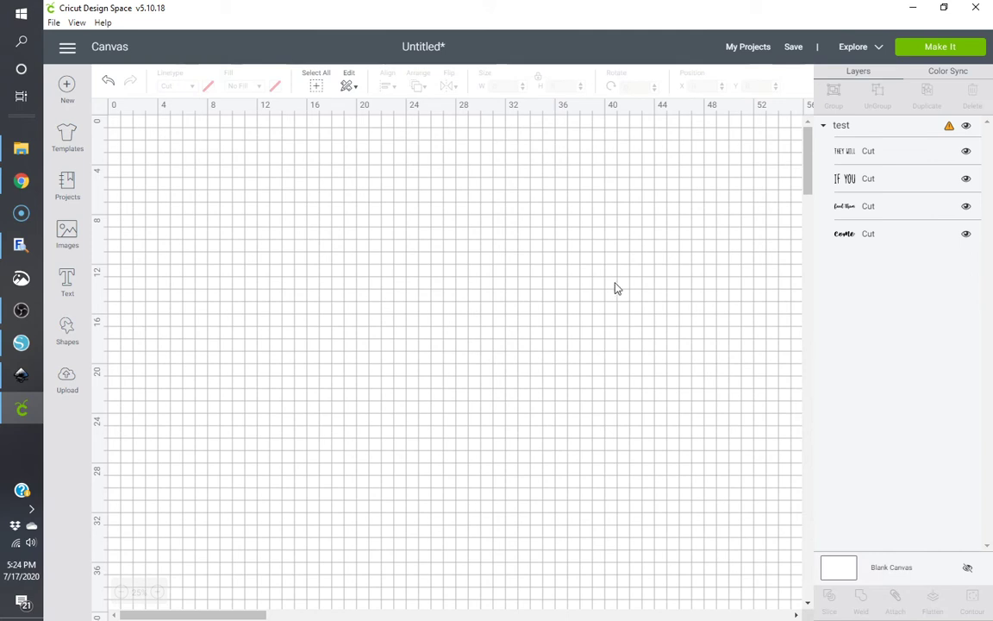
pyautogui.click(879, 131)
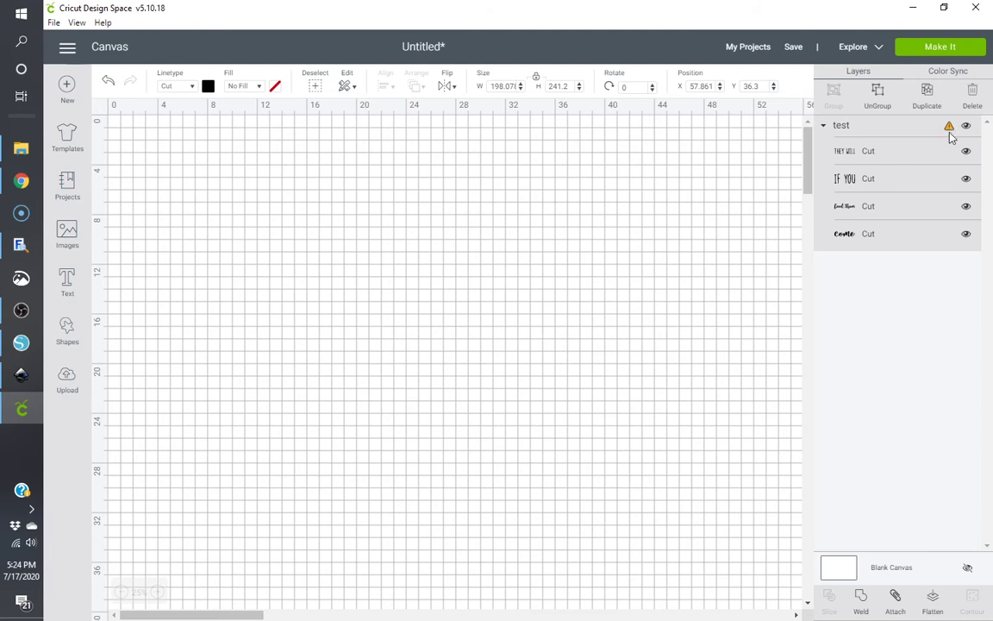
pyautogui.moveTo(950, 131)
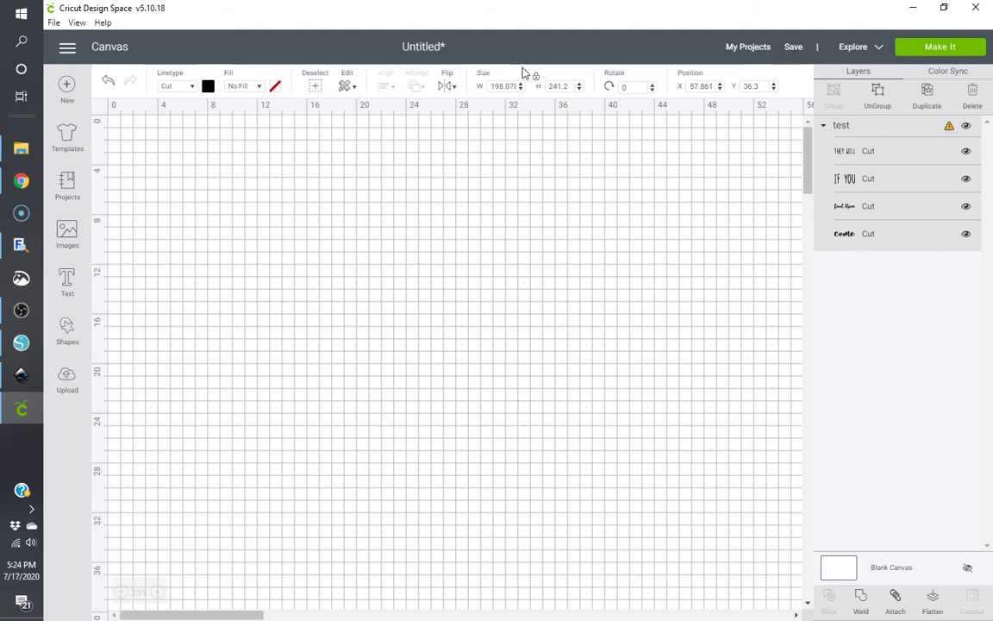
pyautogui.click(500, 85)
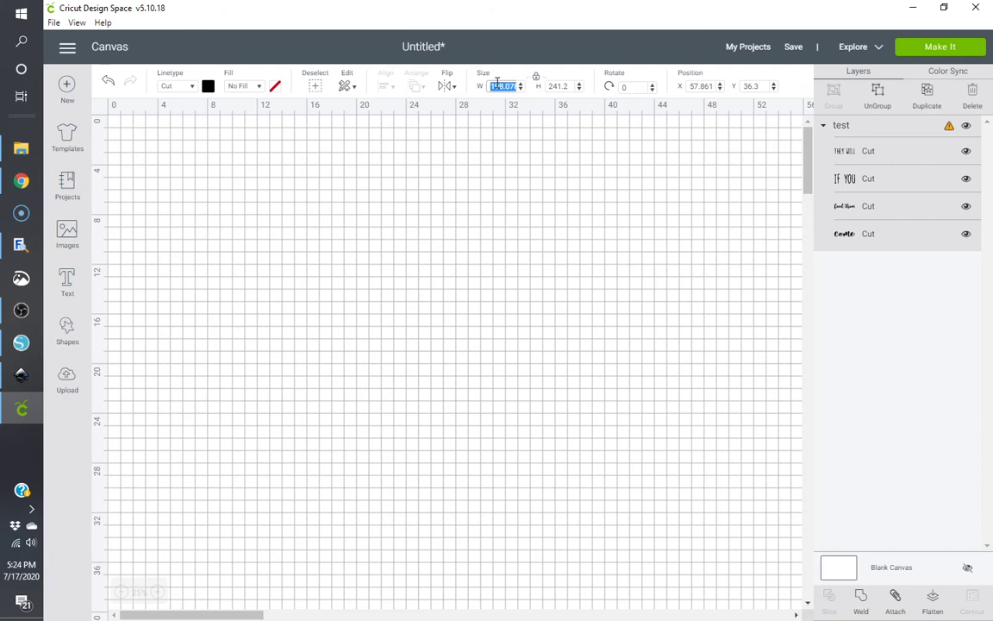
pyautogui.write('12')
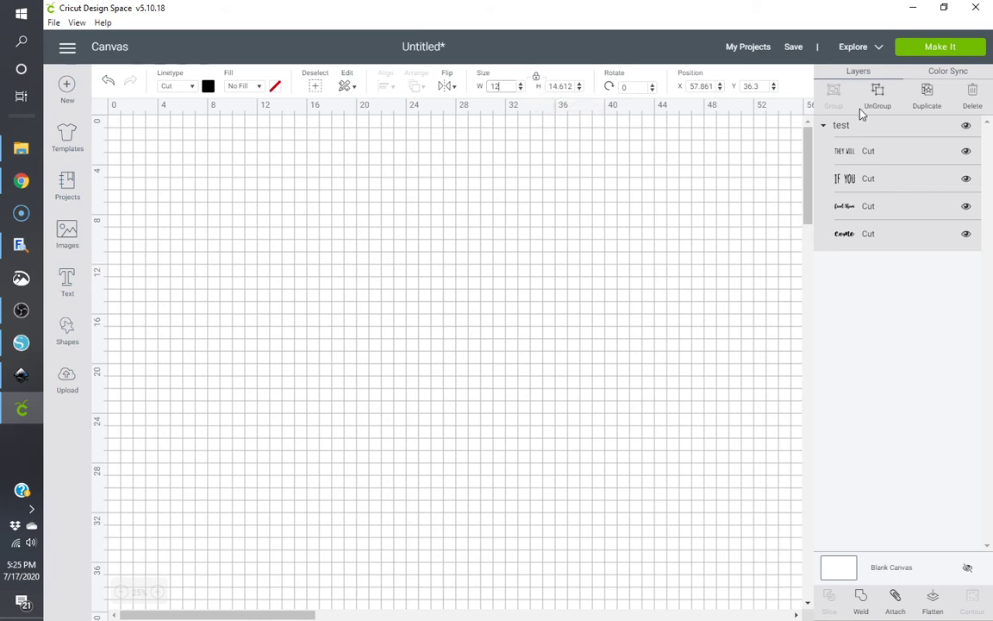
# Position the quote at X 0, Y 0, nudge it in, and enlarge it to 24.546 × 29.89.
pyautogui.rightClick(855, 138)
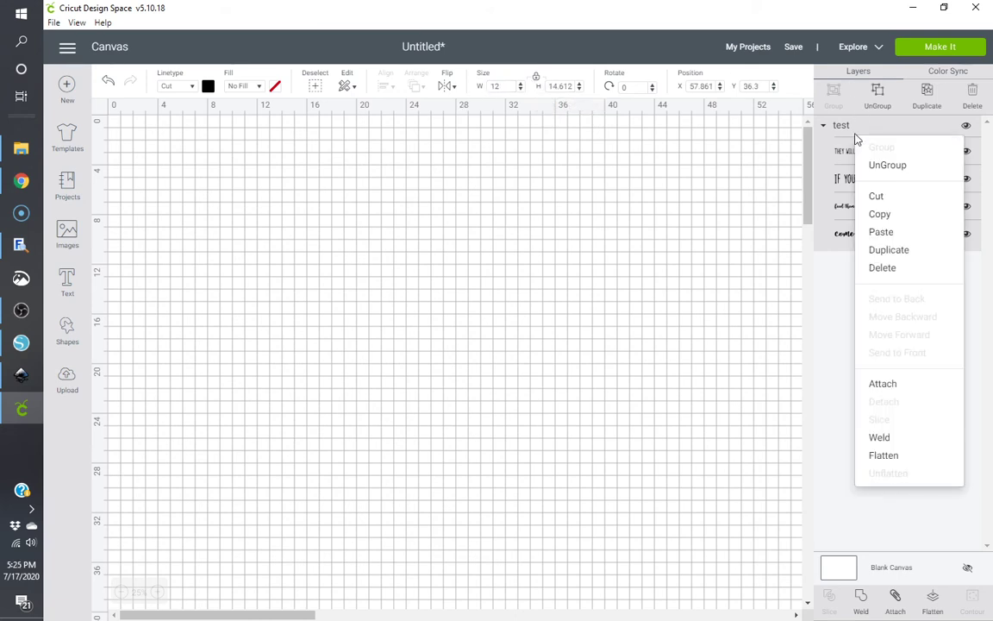
pyautogui.click(694, 84)
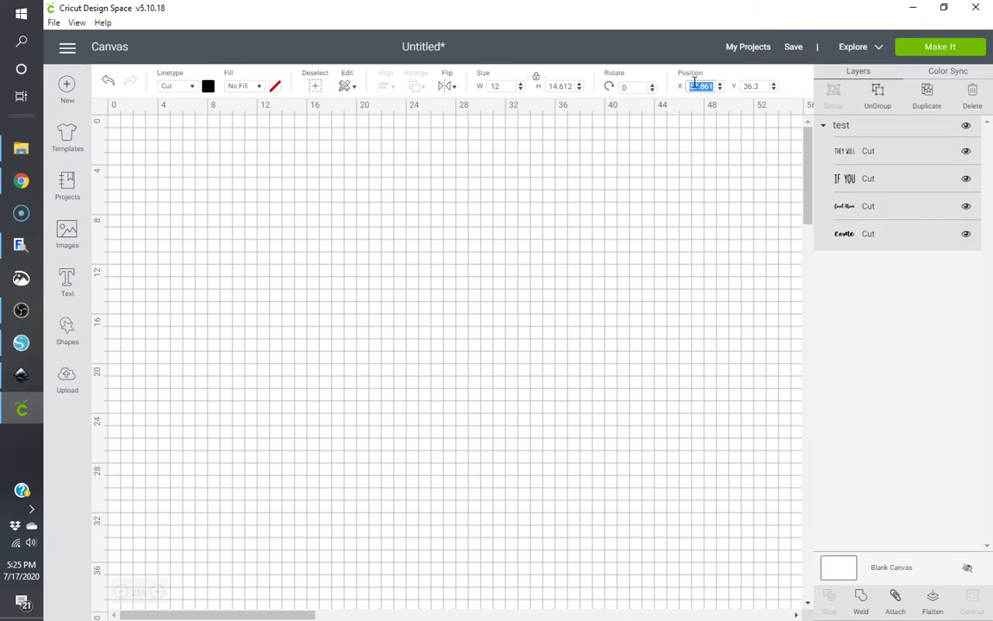
pyautogui.write('0')
pyautogui.press('Return')
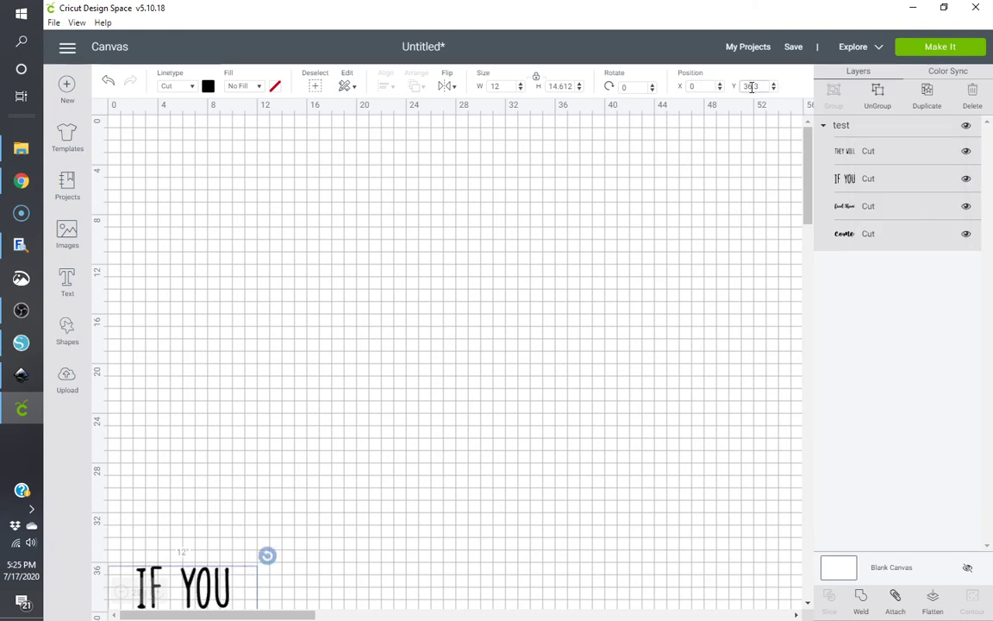
pyautogui.click(752, 87)
pyautogui.write('0')
pyautogui.press('Return')
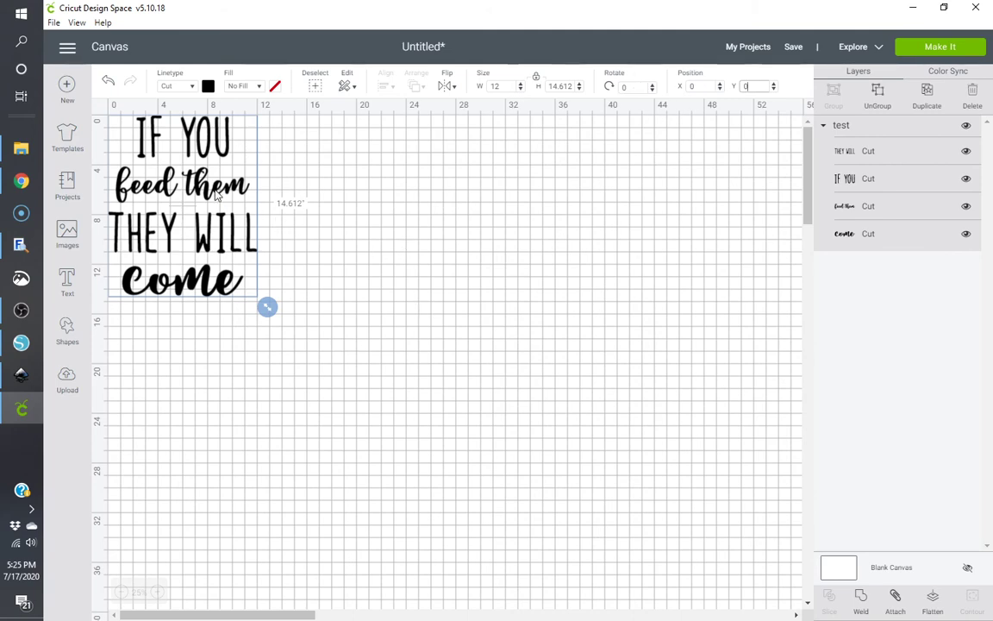
pyautogui.moveTo(216, 196); pyautogui.dragTo(249, 224)
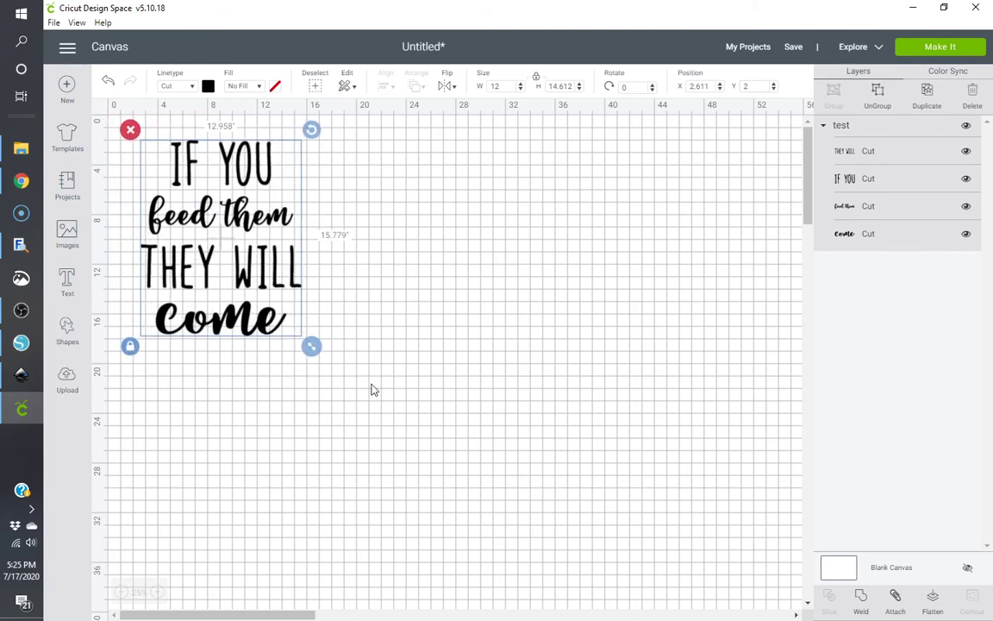
pyautogui.moveTo(372, 389); pyautogui.dragTo(571, 529)
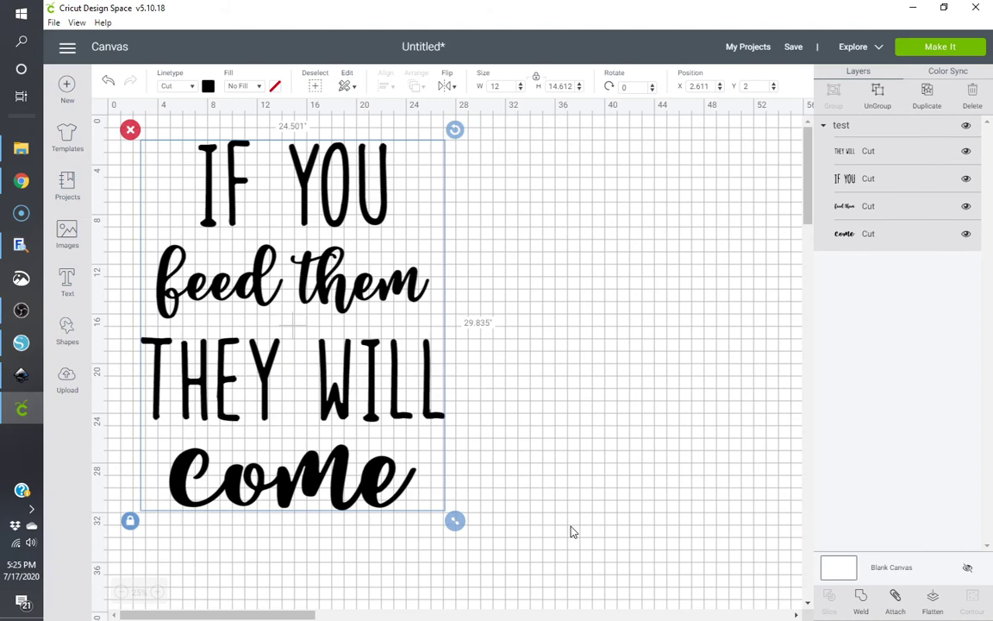
# Try Make It with Cricut Explore Family and dismiss the incompatible project warnings.
pyautogui.click(941, 47)
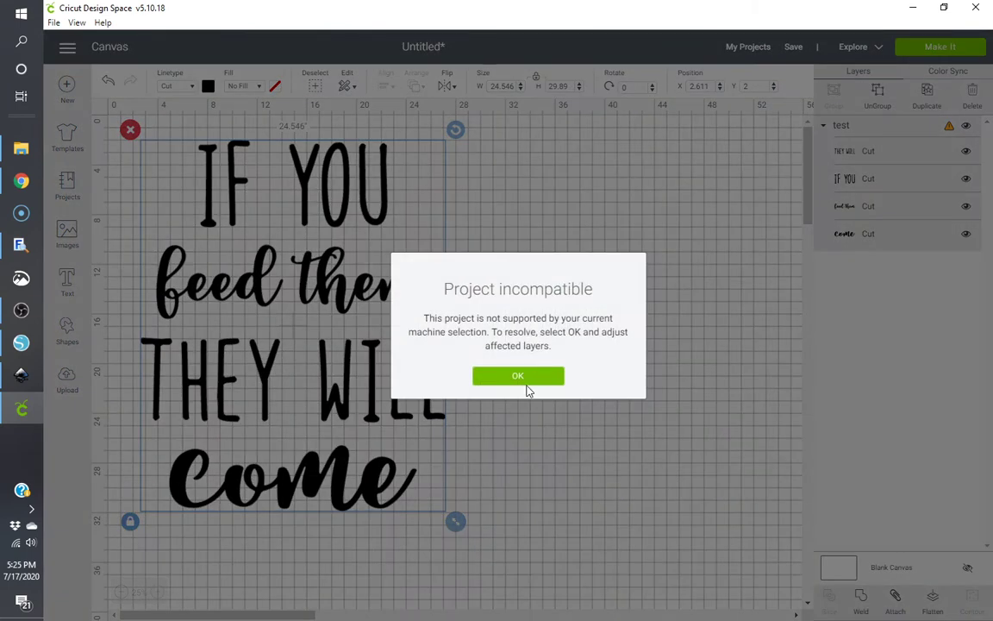
pyautogui.click(518, 376)
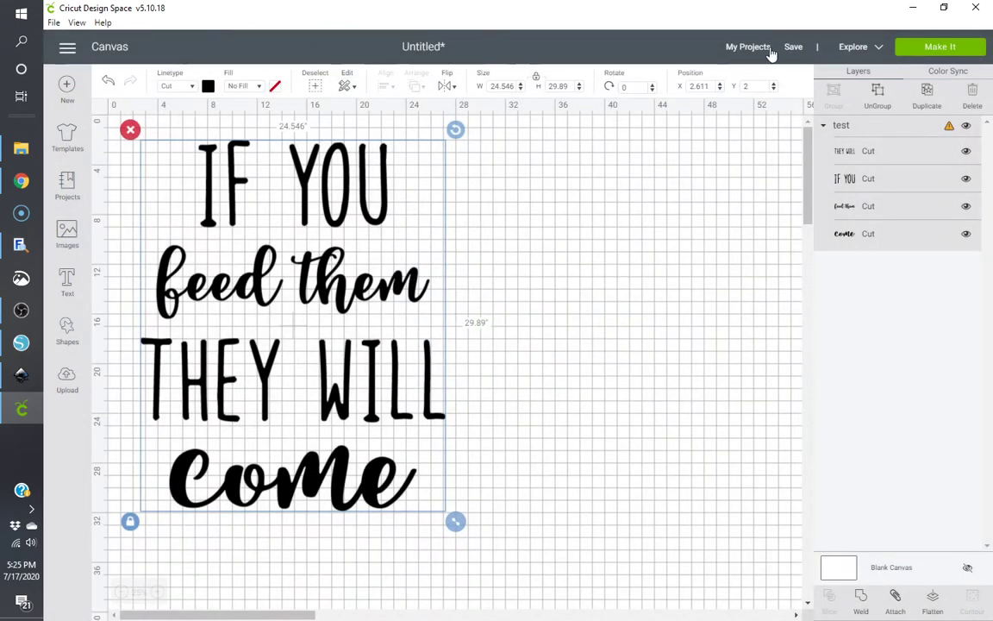
pyautogui.click(853, 49)
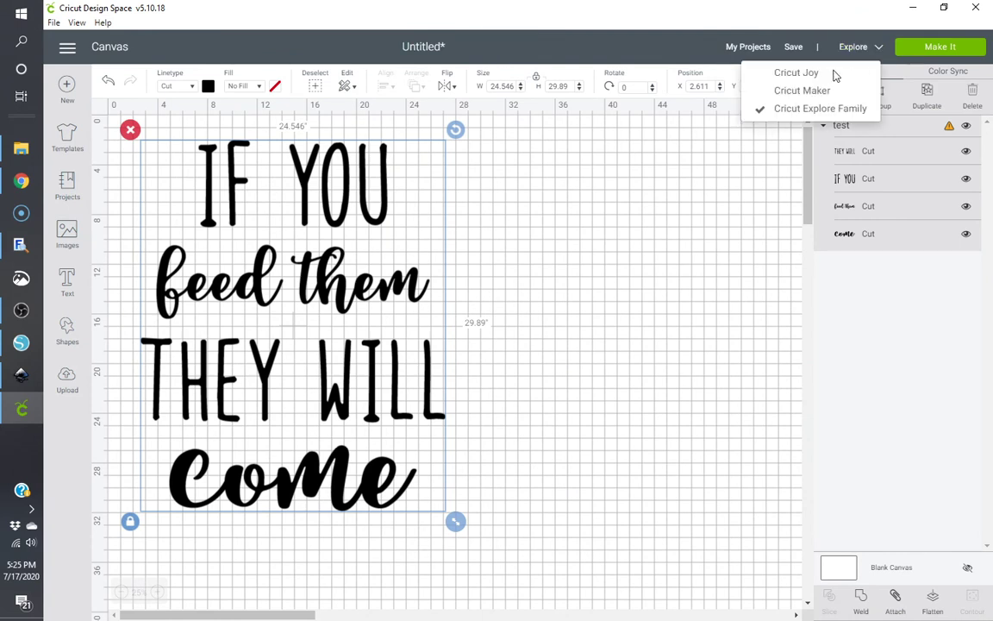
pyautogui.click(816, 109)
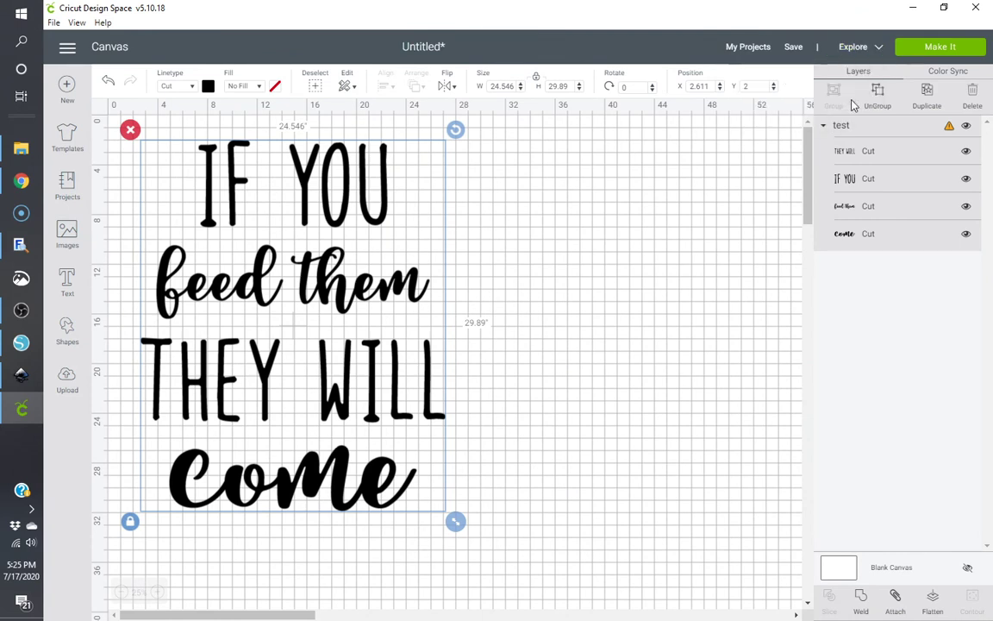
pyautogui.click(937, 48)
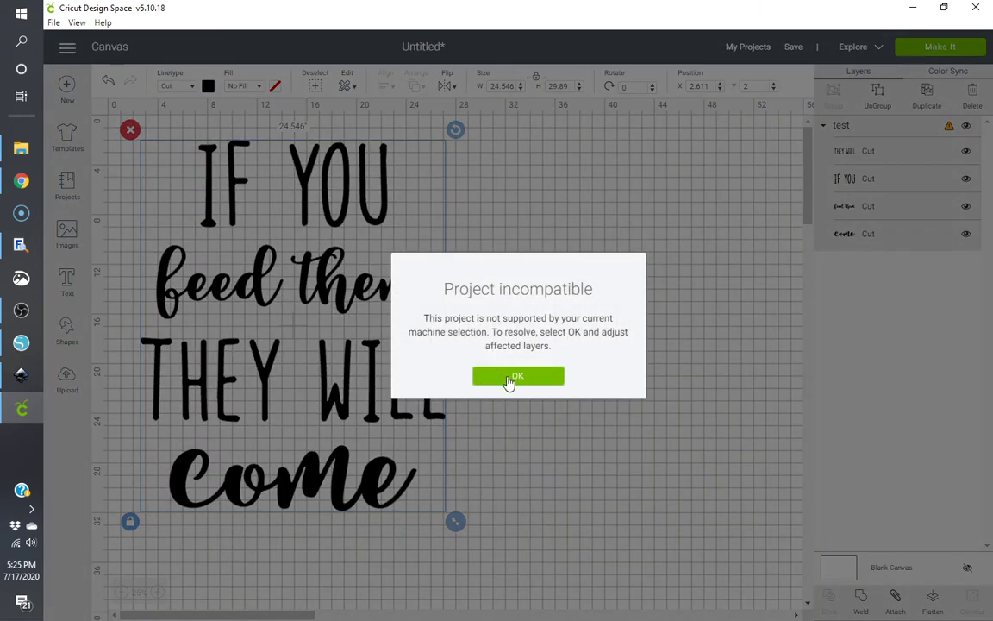
pyautogui.click(509, 381)
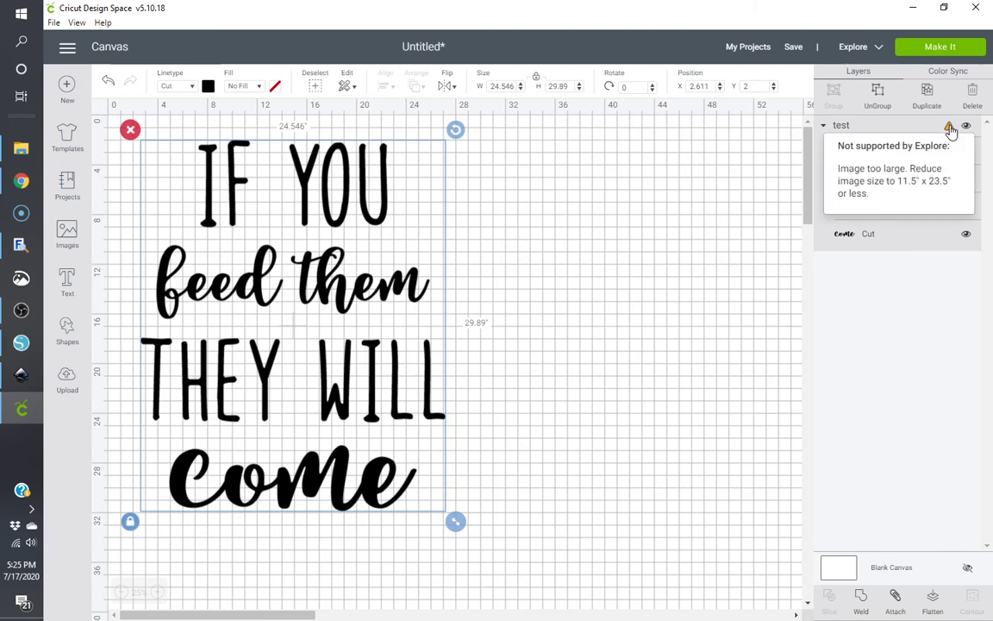
# Ungroup the quote into separate lines and delete the flagged THEY WILL line.
pyautogui.rightClick(370, 222)
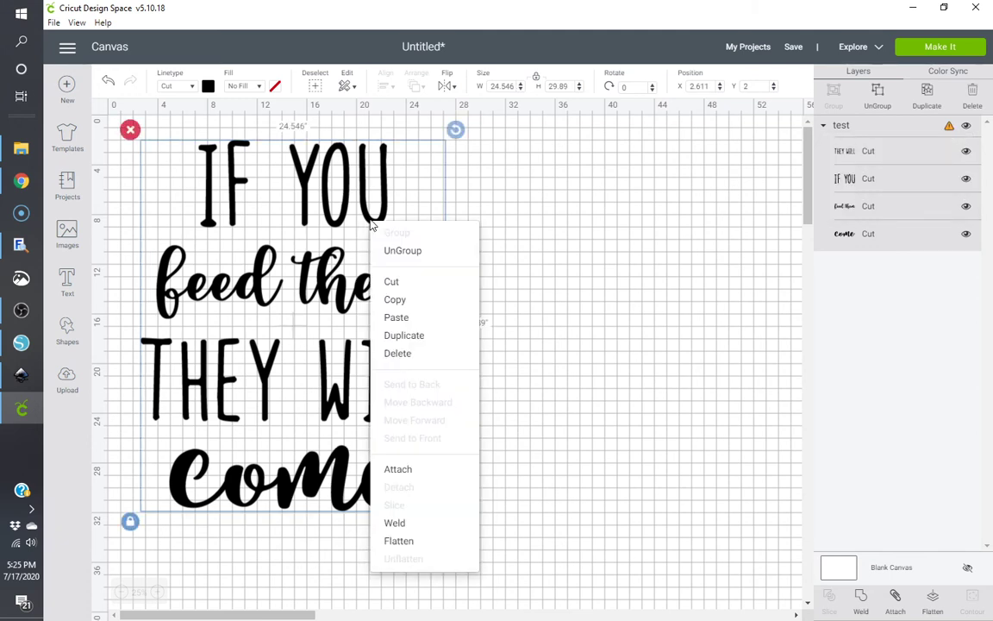
pyautogui.click(405, 261)
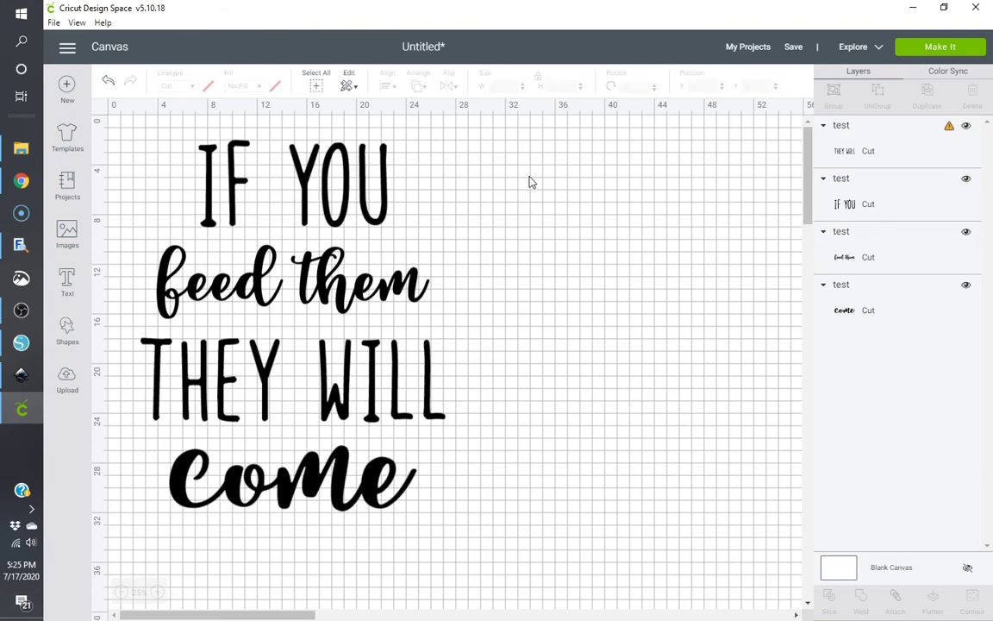
pyautogui.click(948, 129)
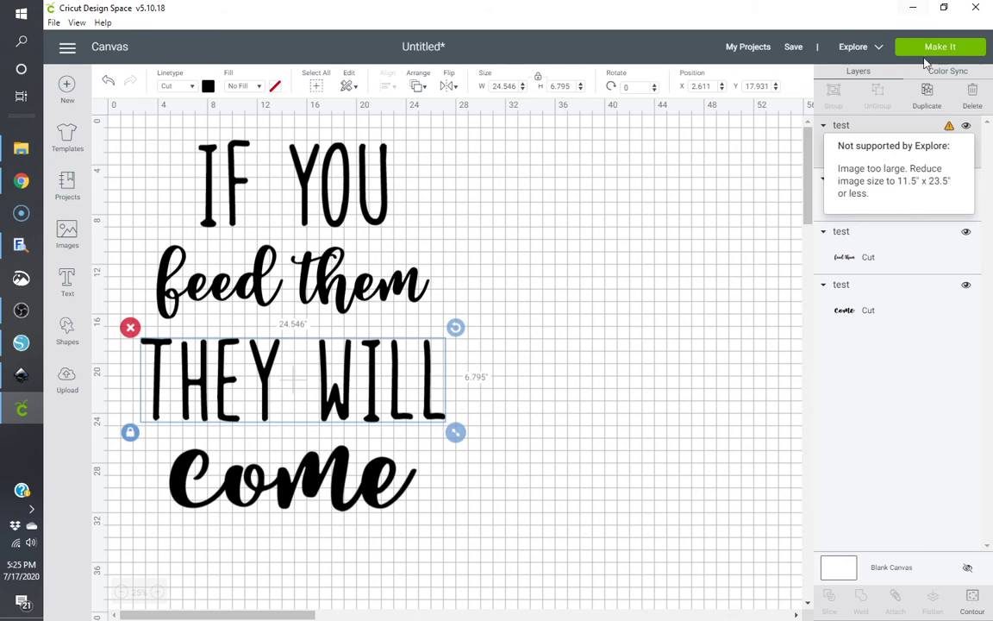
pyautogui.rightClick(946, 130)
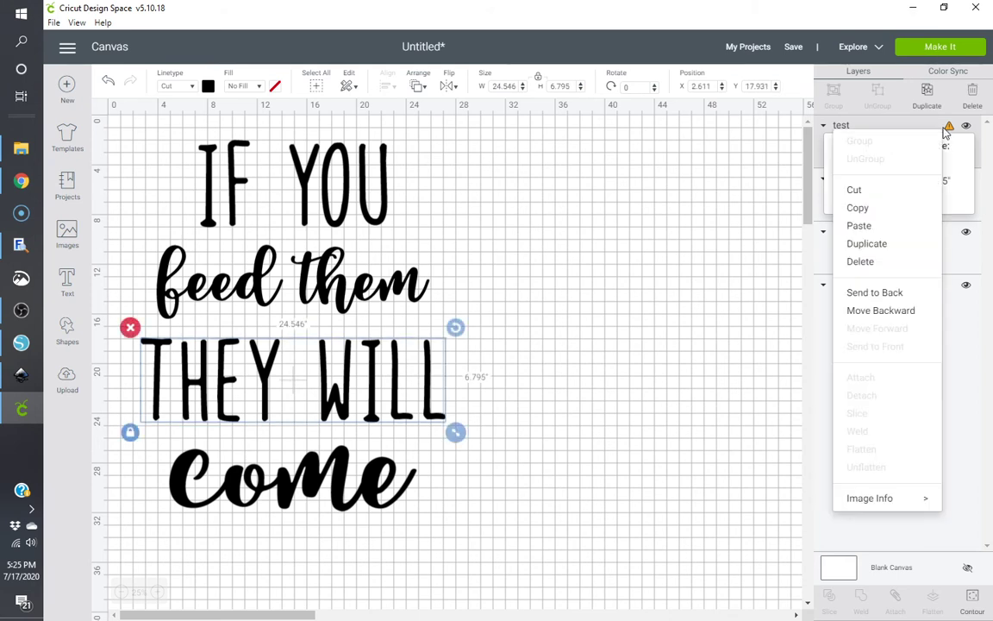
pyautogui.moveTo(888, 500)
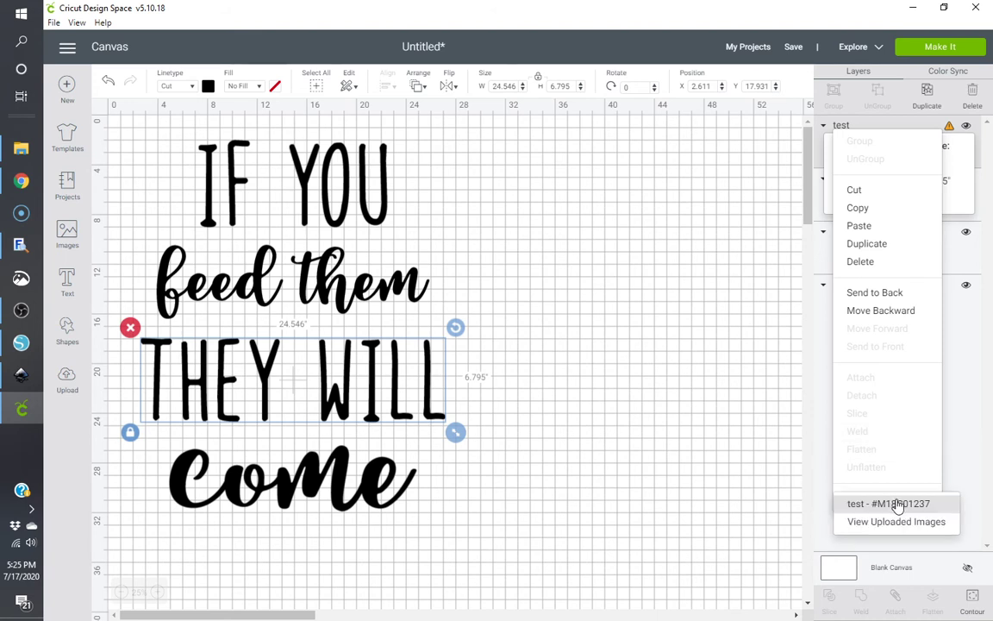
pyautogui.click(967, 396)
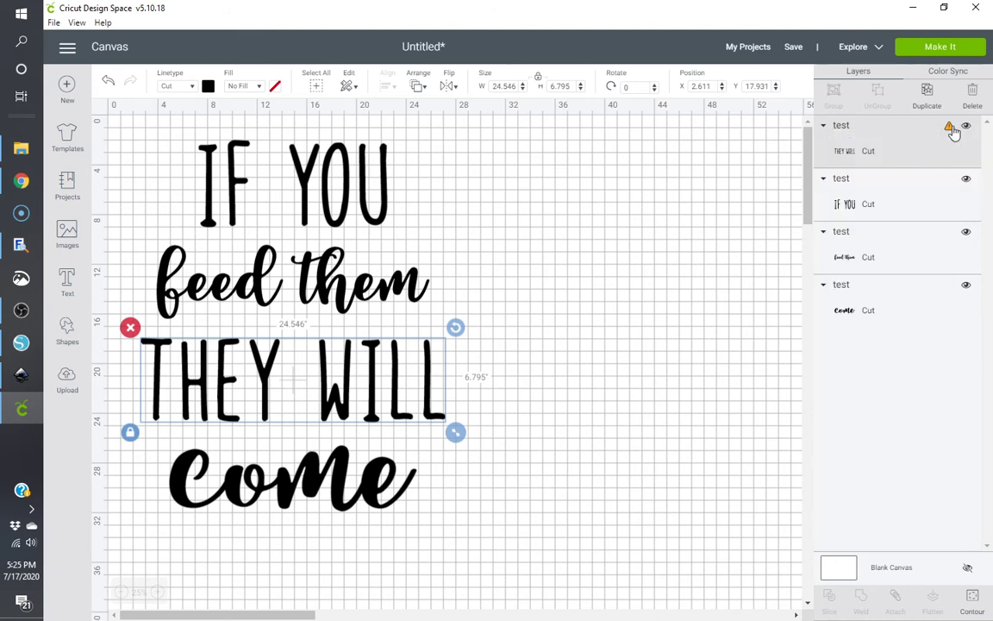
pyautogui.click(543, 355)
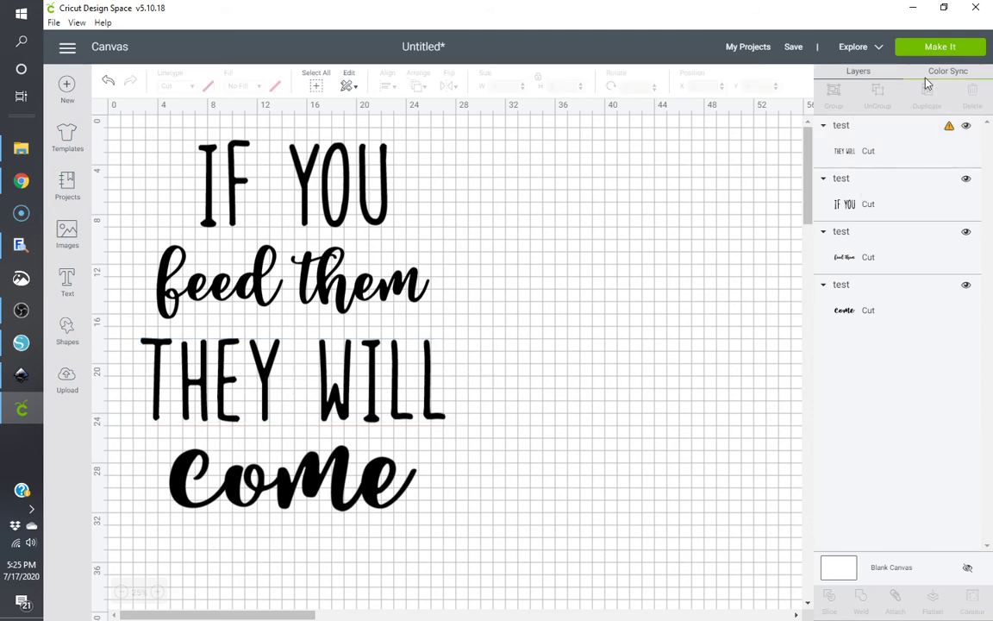
pyautogui.click(871, 152)
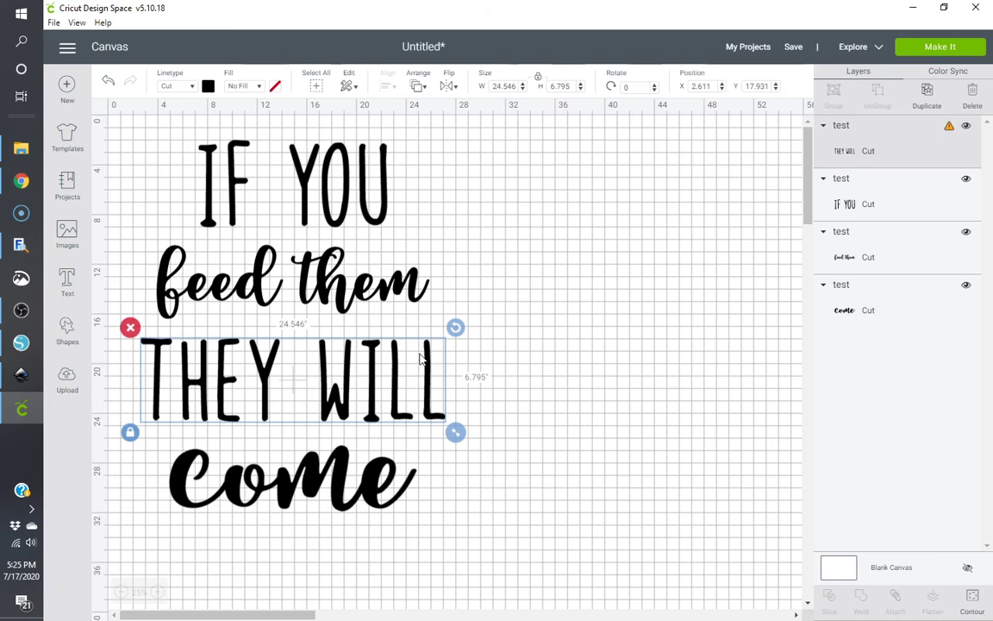
pyautogui.press('Delete')
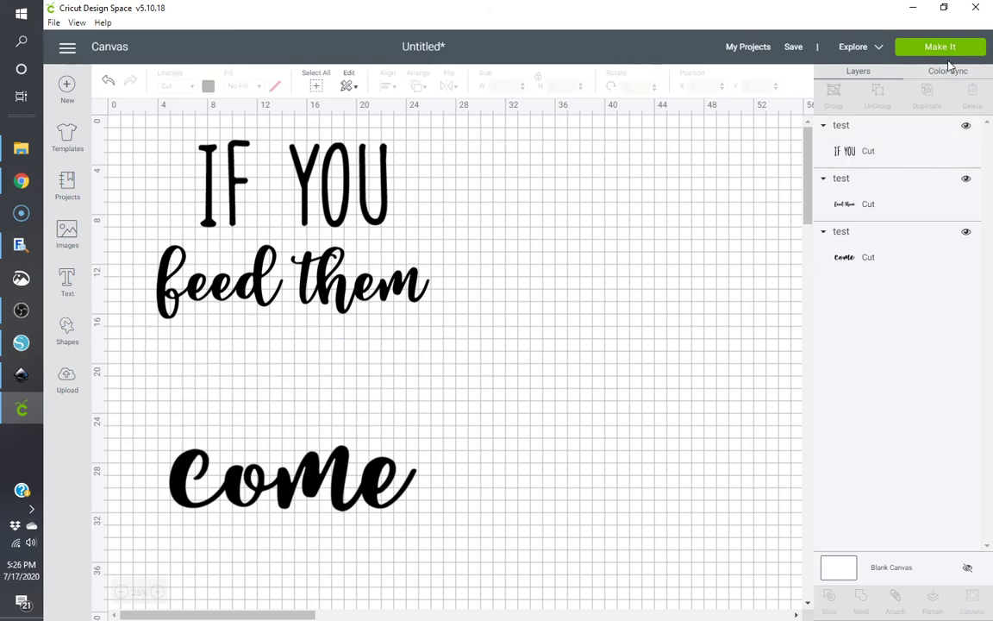
pyautogui.click(924, 46)
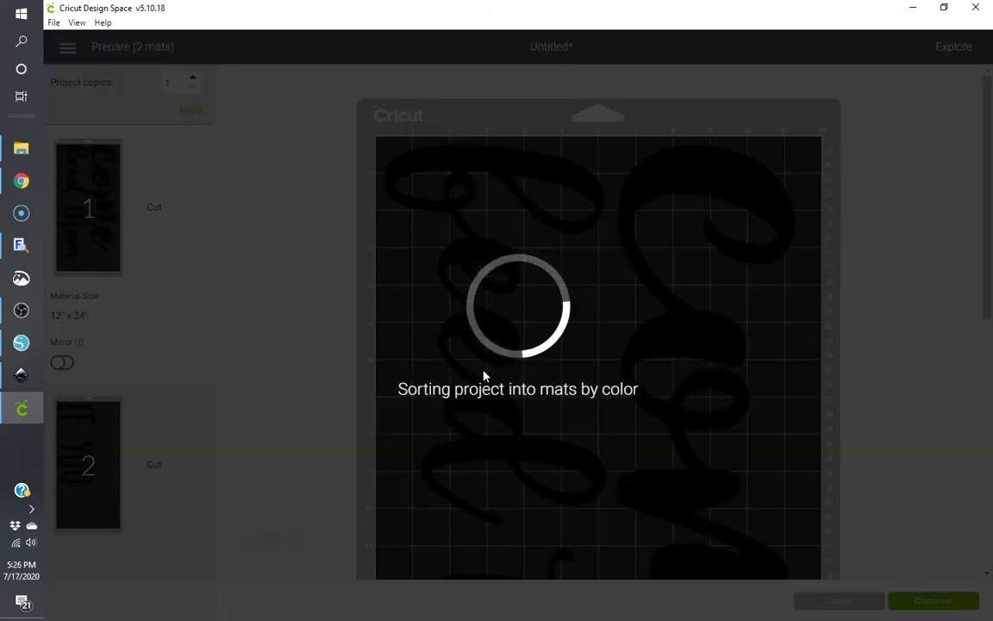
pyautogui.scroll(-5, 285, 296)
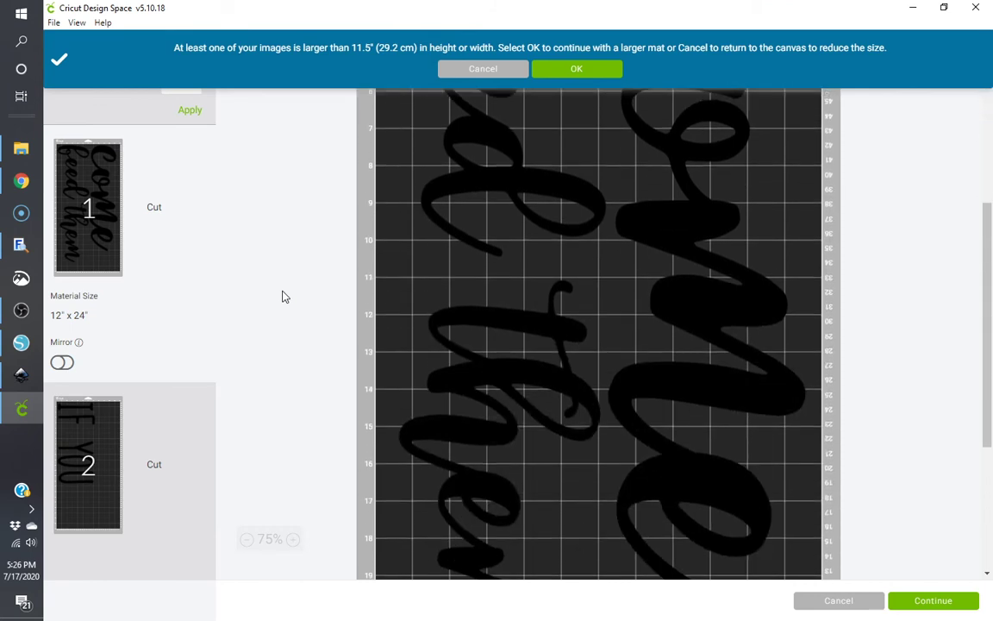
pyautogui.scroll(5, 284, 296)
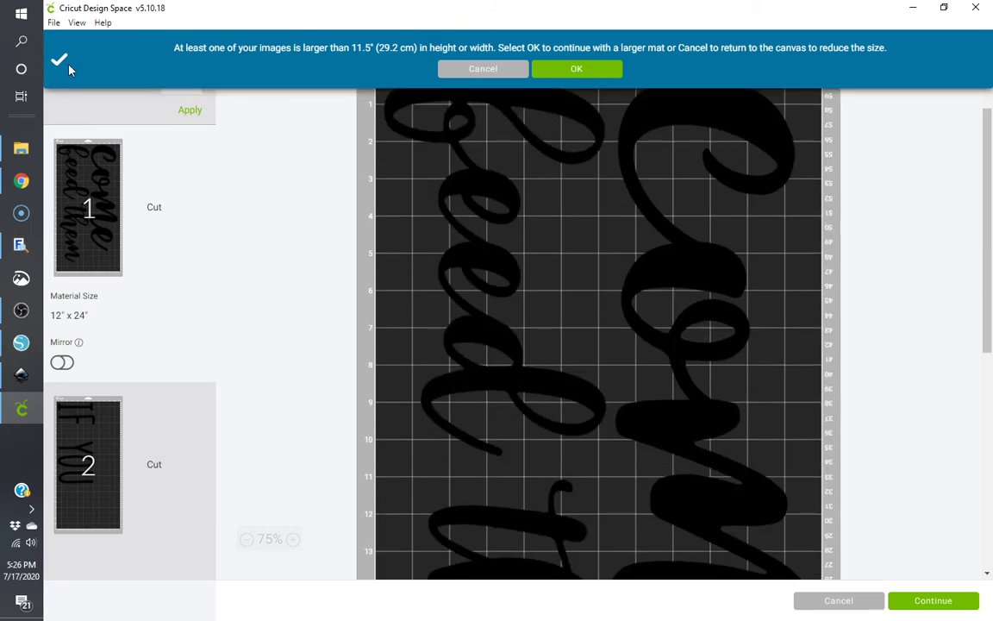
pyautogui.click(576, 71)
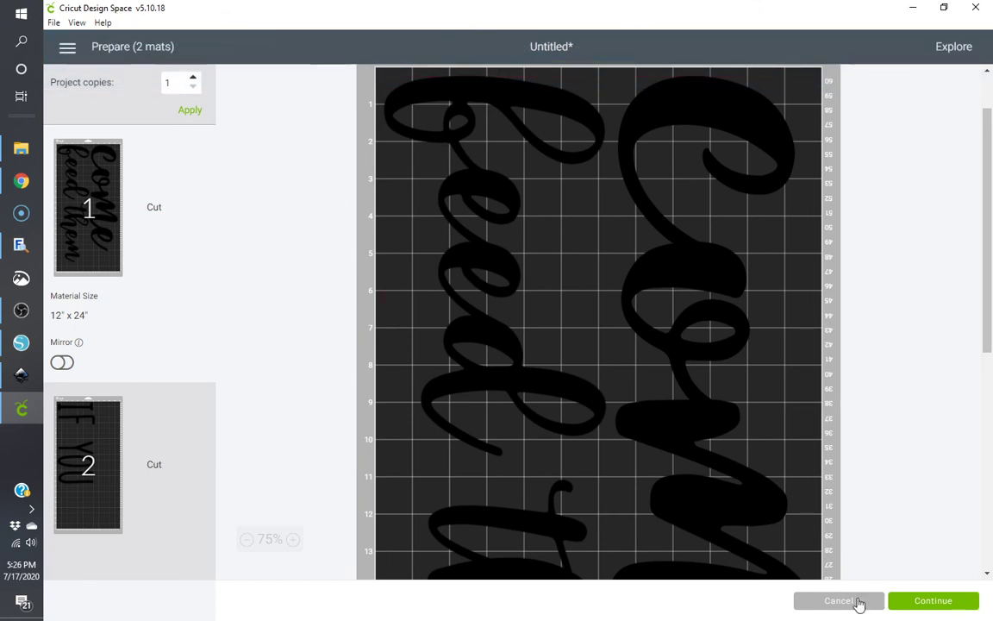
pyautogui.click(838, 600)
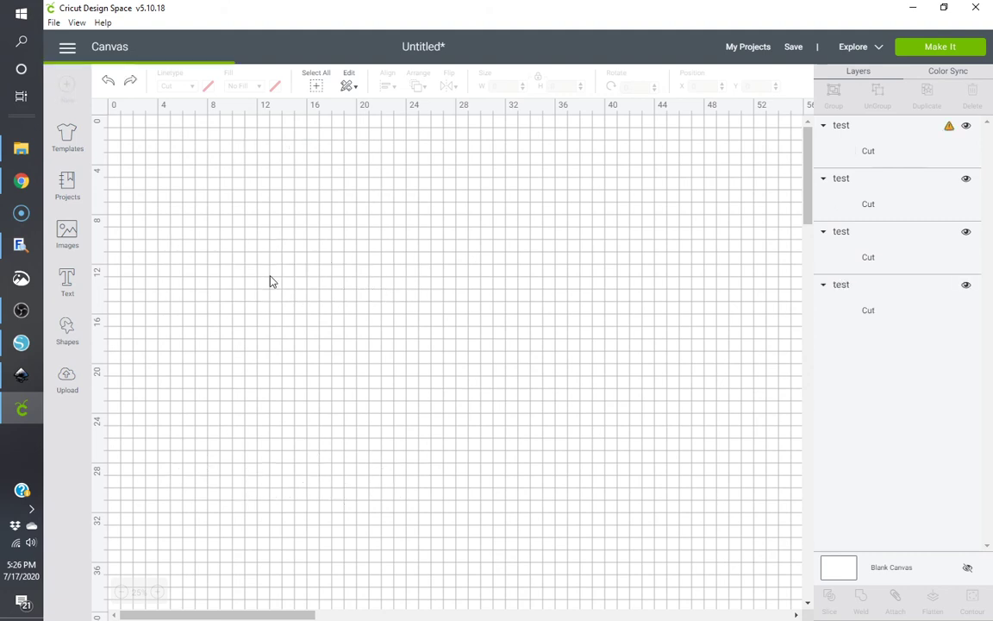
# Select all four lines, shrink them to 8.989 × 10.946, and weld into one Weld Result layer.
pyautogui.moveTo(128, 124); pyautogui.dragTo(315, 349)
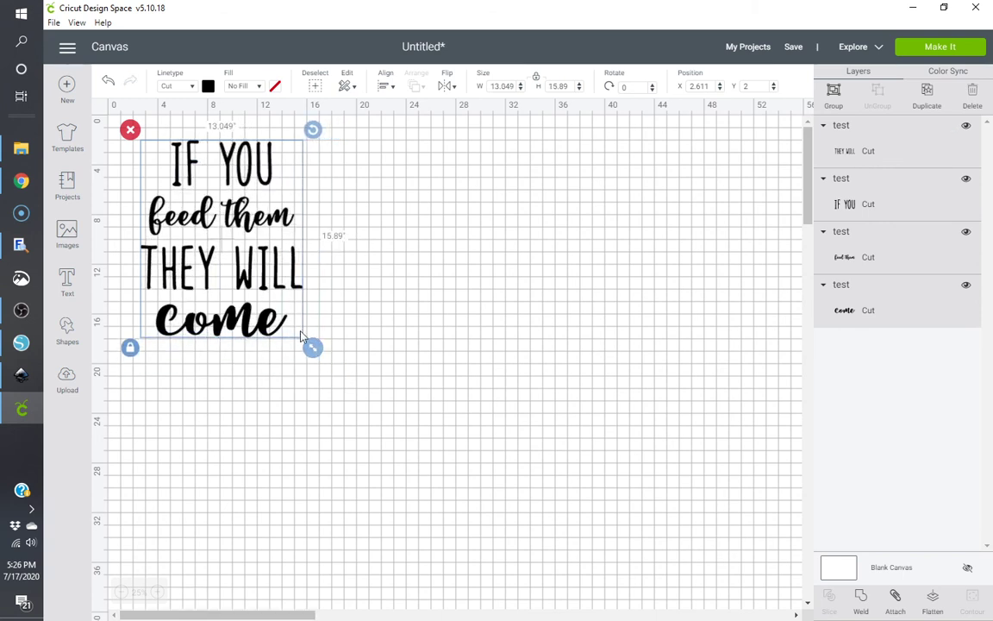
pyautogui.moveTo(315, 351); pyautogui.dragTo(241, 285)
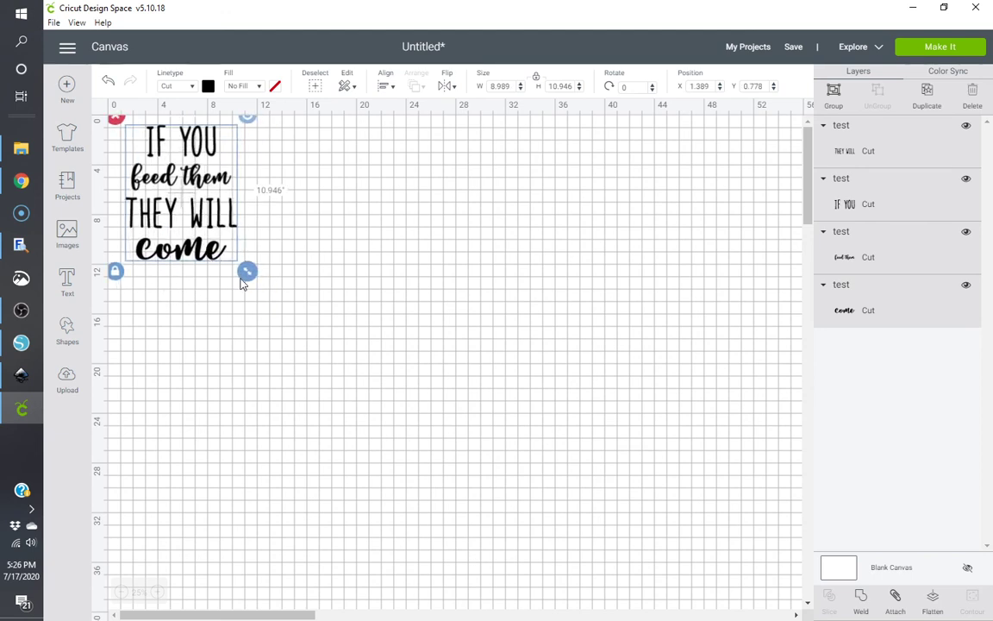
pyautogui.click(862, 597)
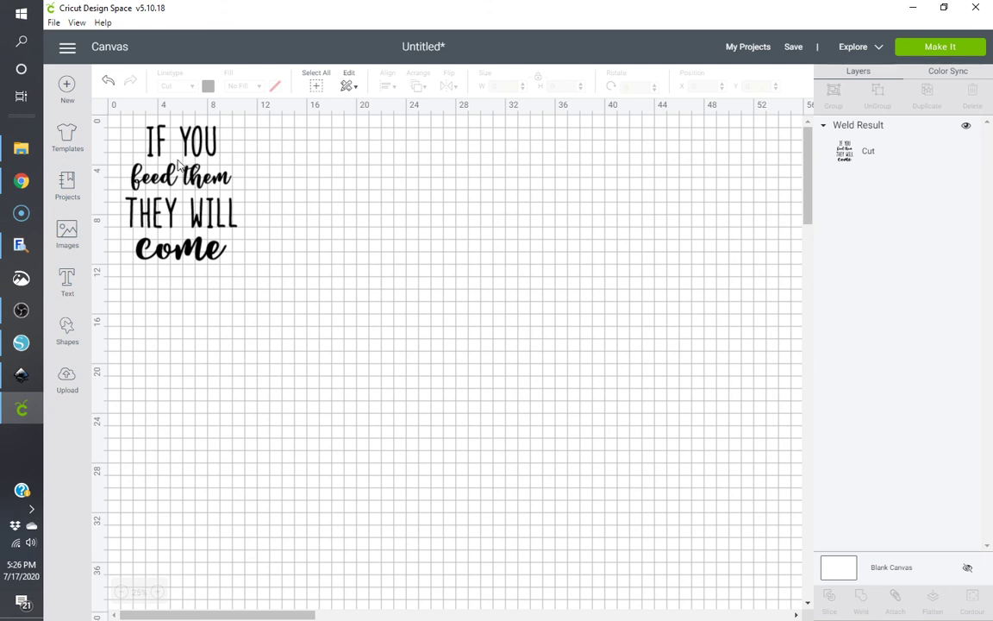
pyautogui.click(178, 164)
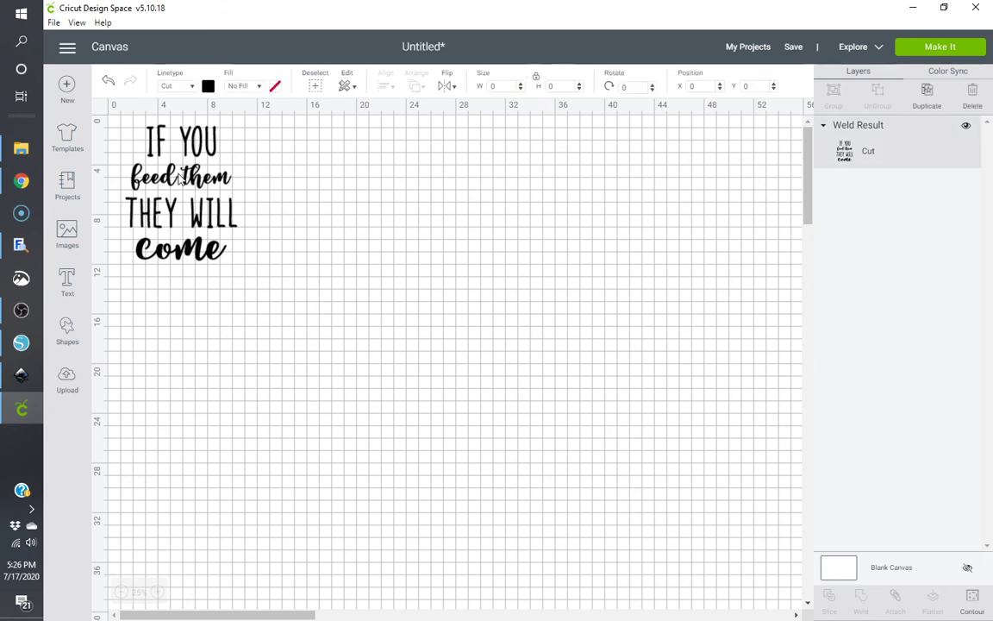
pyautogui.click(939, 47)
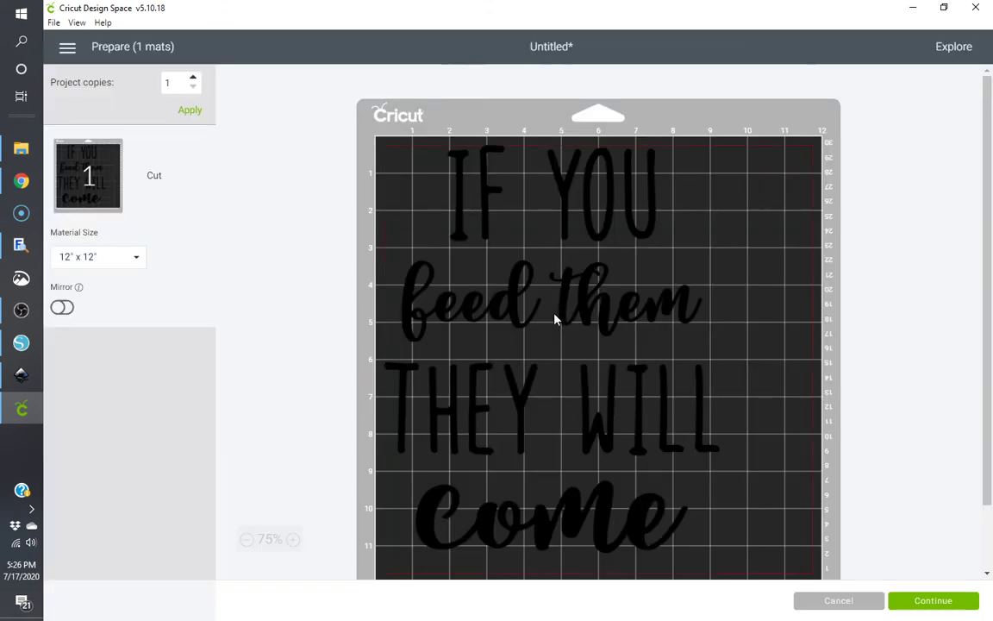
pyautogui.scroll(-2, 572, 327)
pyautogui.scroll(2, 572, 328)
pyautogui.scroll(-2, 572, 327)
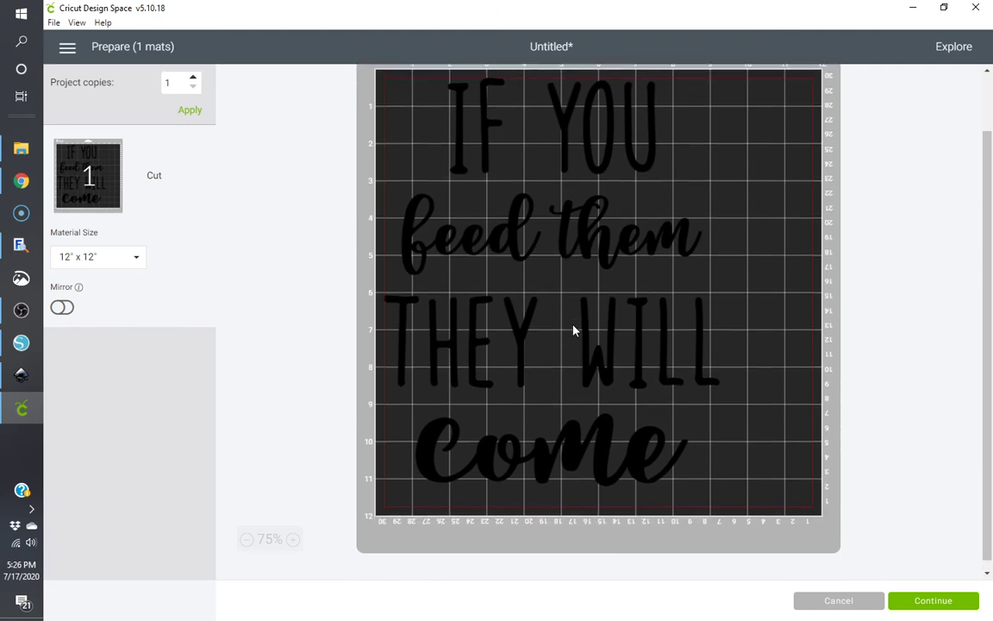
pyautogui.scroll(2, 571, 327)
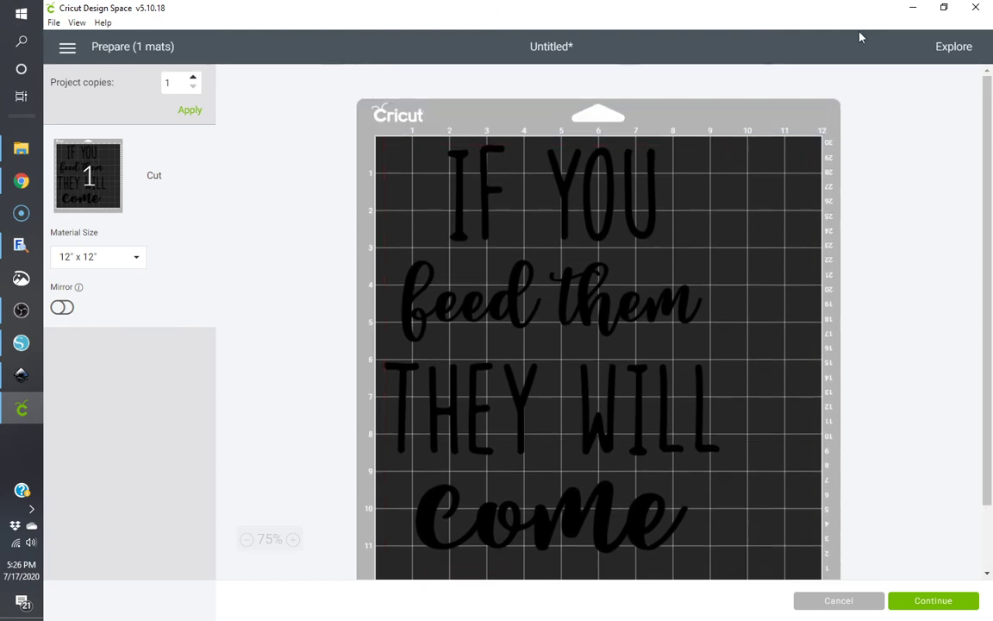
pyautogui.click(834, 608)
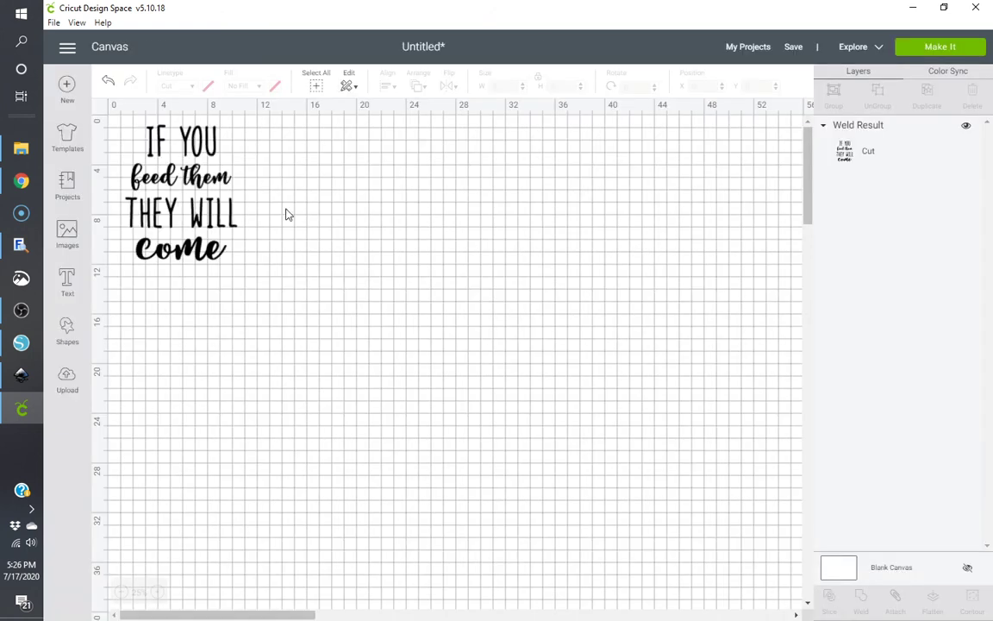
# Switch to Inkscape showing the test.svg quote drawing.
pyautogui.click(22, 373)
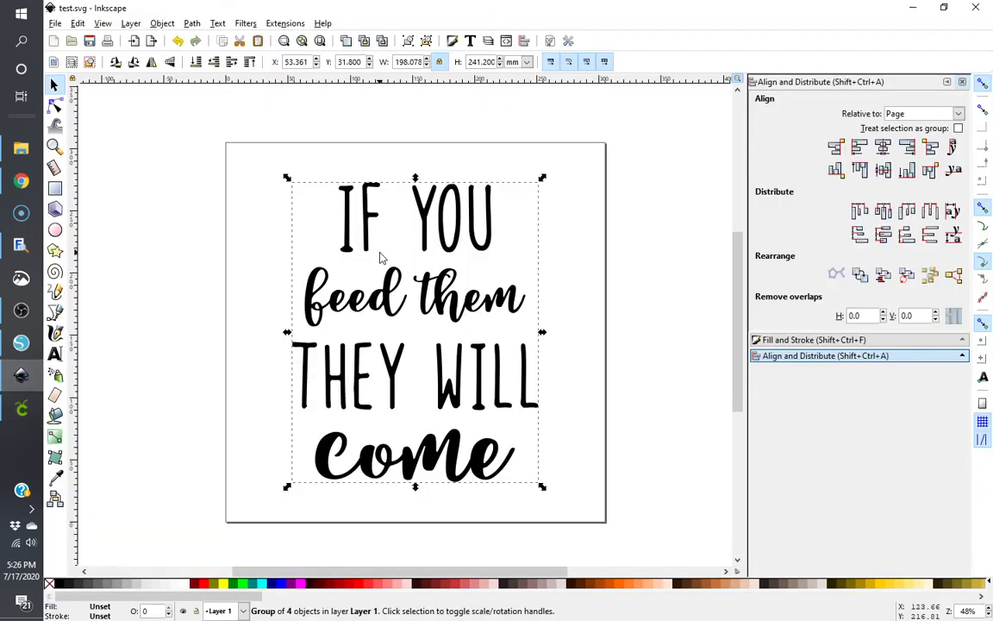